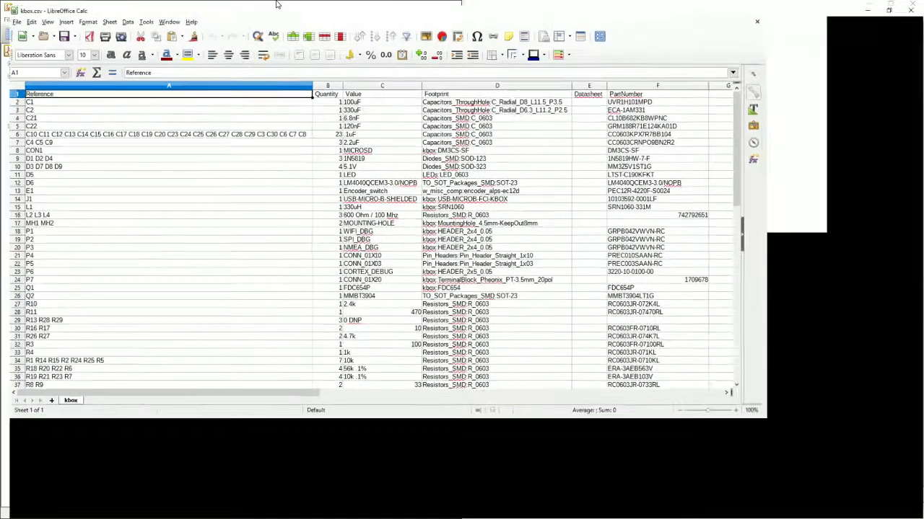
Examine the part numbers and footprints in the kbox.csv bill of materials, including the .1uF capacitor row
scroll(301, 236, "up", 3)
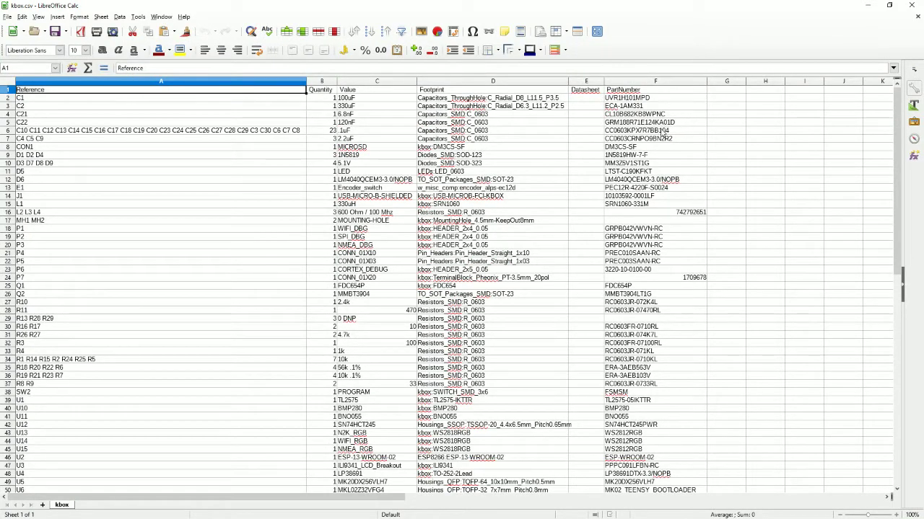
left_click(613, 224)
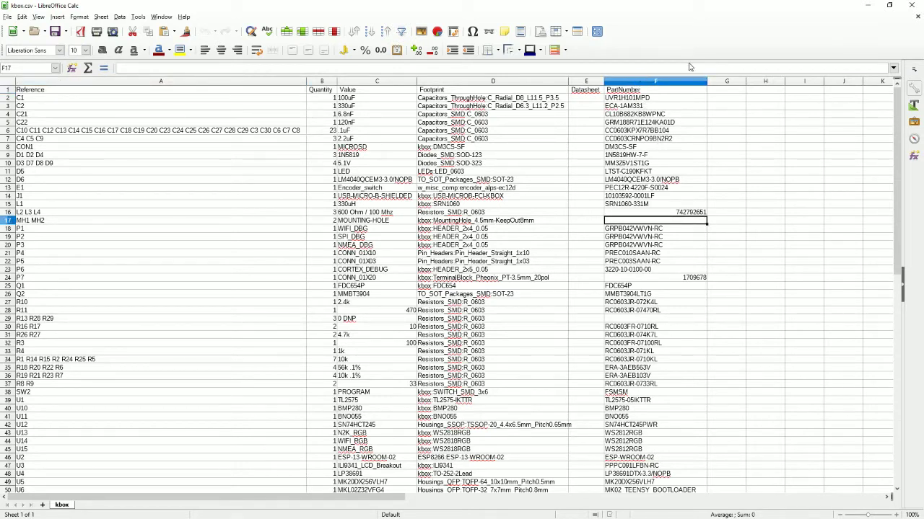
left_click(663, 139)
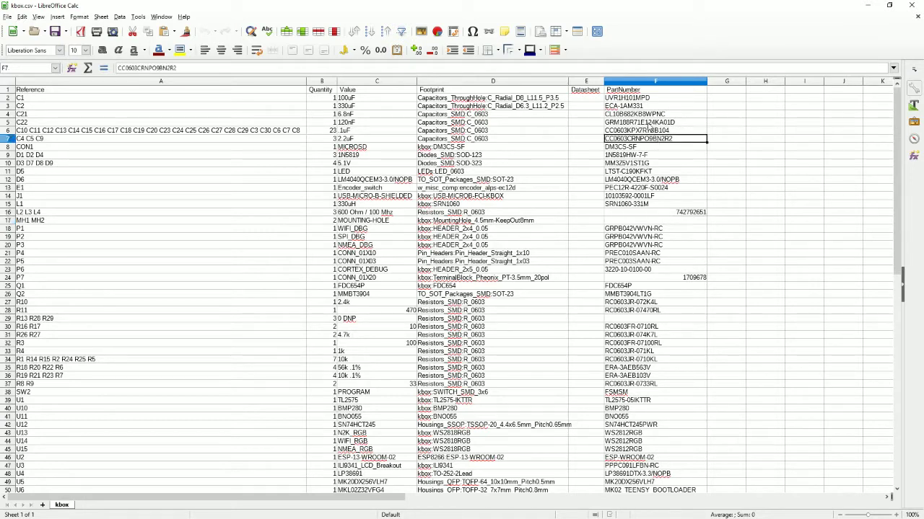
left_click(629, 132)
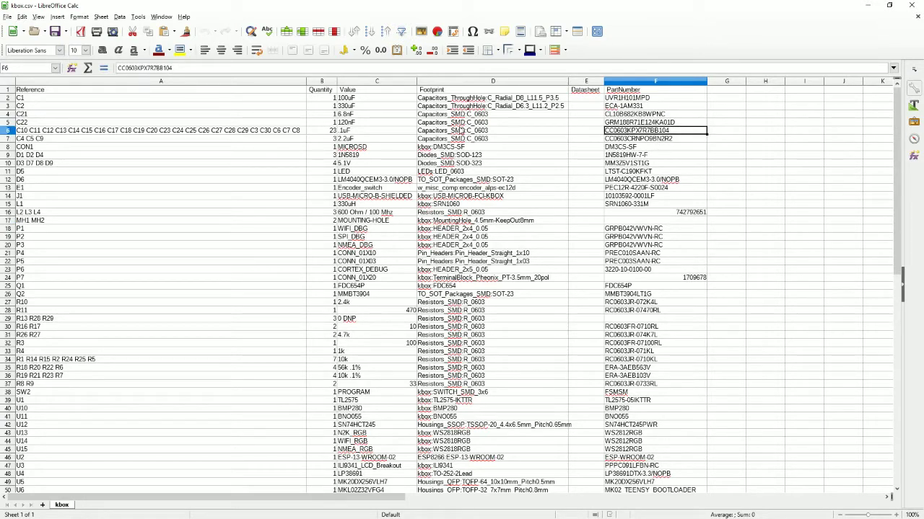
left_click(459, 131)
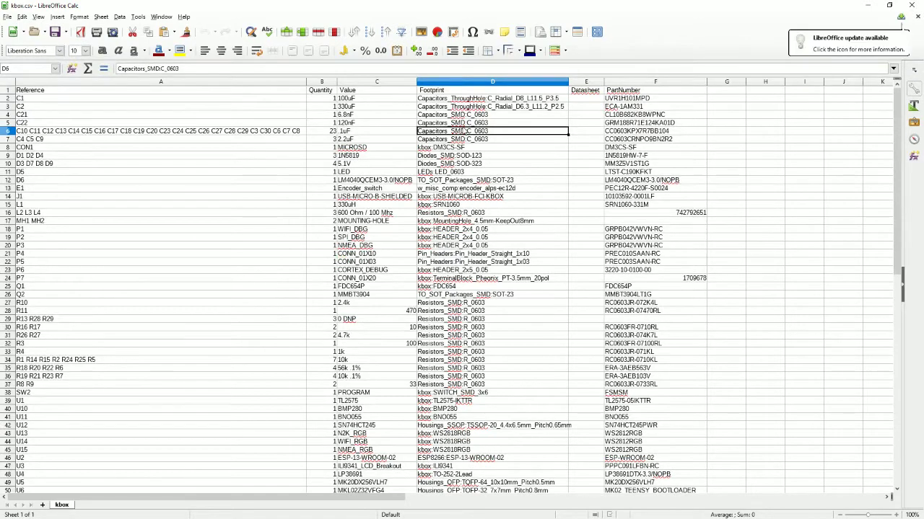
left_click(625, 133)
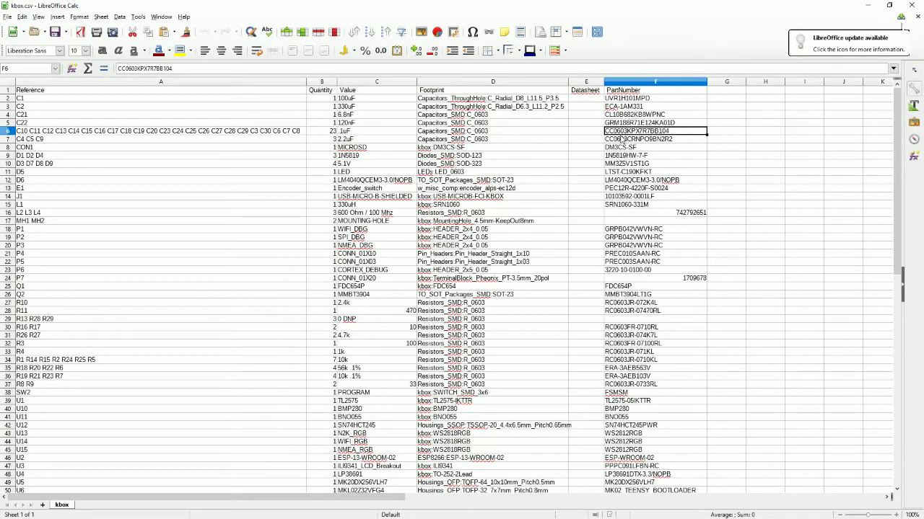
scroll(649, 187, "down", 5)
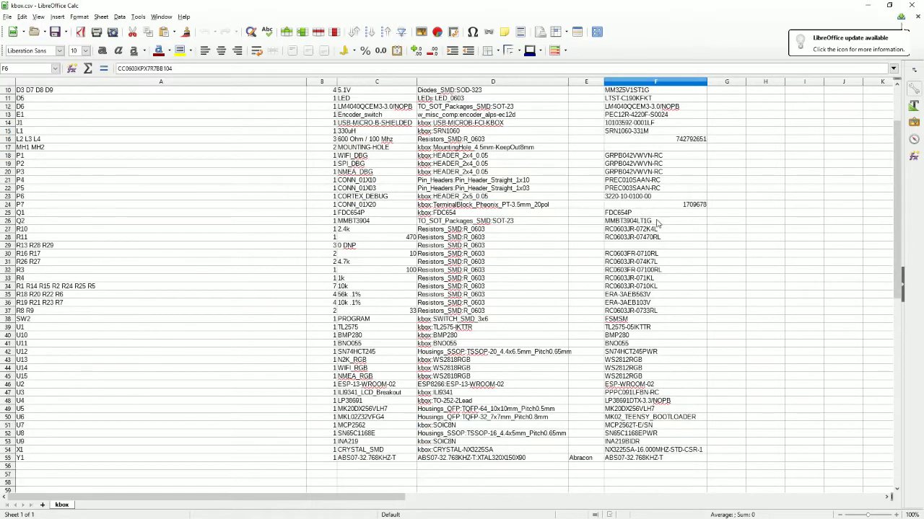
scroll(664, 231, "up", 5)
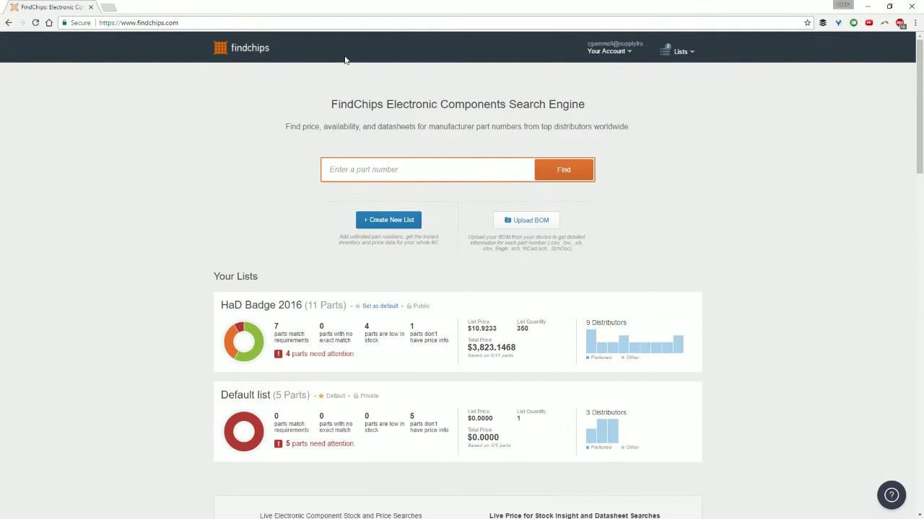
Switch to the FindChips site in the browser and upload kbox.csv from the kbox-hardware folder as a BOM
scroll(315, 103, "down", 1)
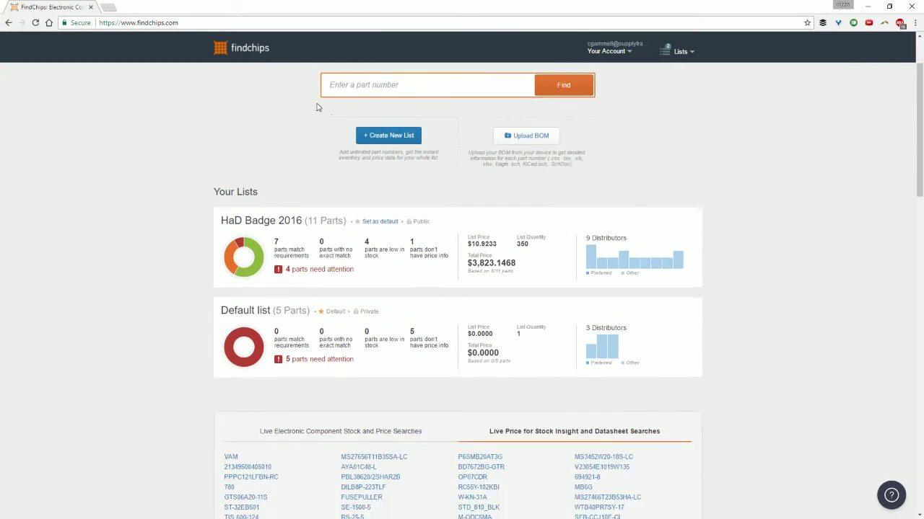
scroll(330, 105, "up", 1)
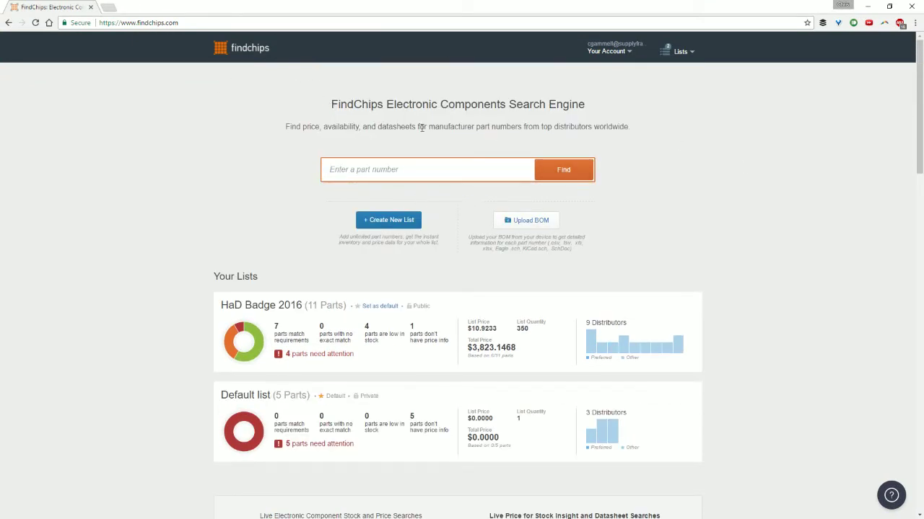
left_click(541, 220)
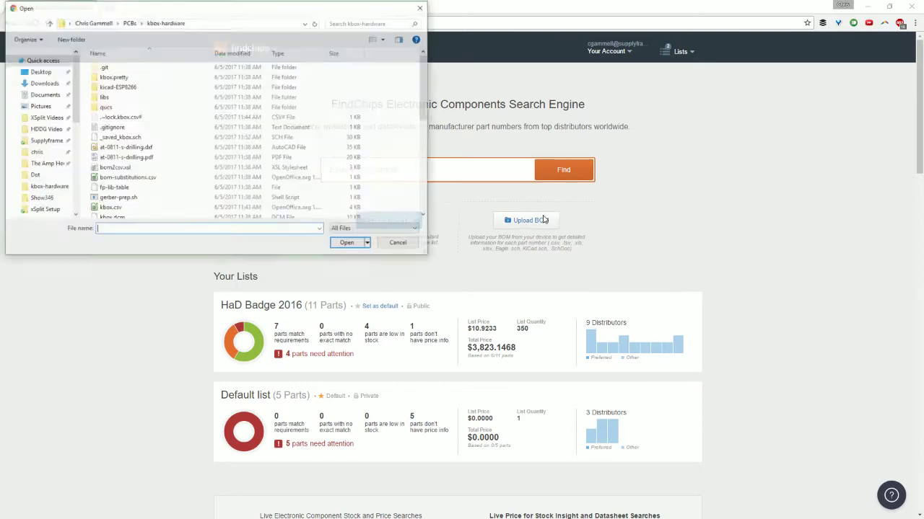
scroll(174, 135, "down", 2)
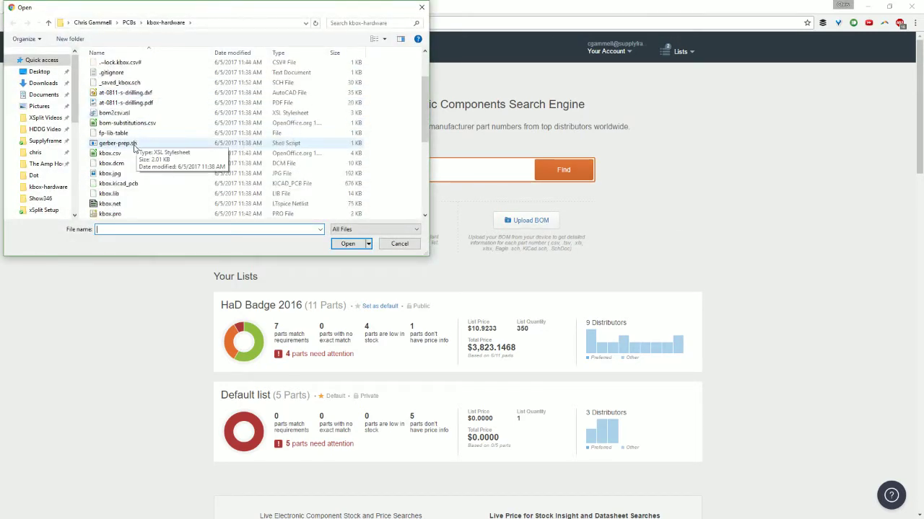
left_click(130, 154)
double_click(130, 154)
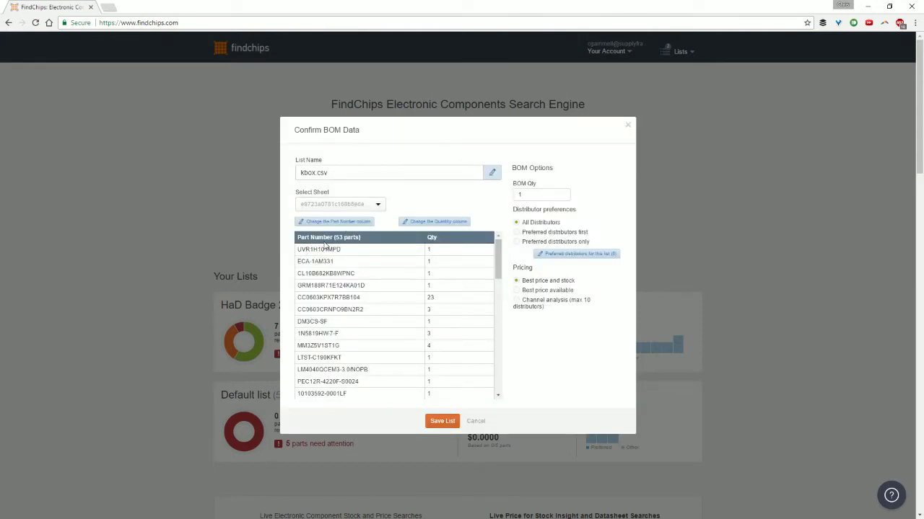
Review the imported part numbers and quantities, set the BOM quantity to 100 and save the kbox.csv list
scroll(375, 310, "down", 10)
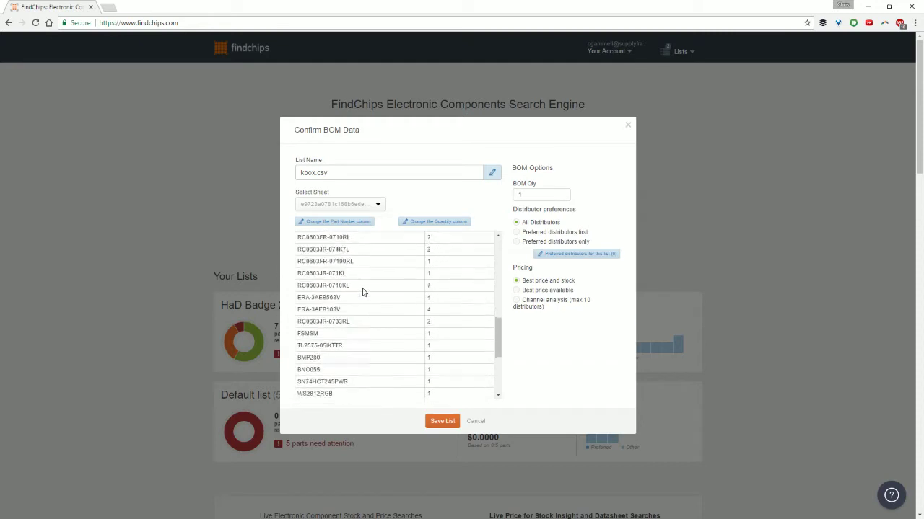
scroll(386, 302, "up", 15)
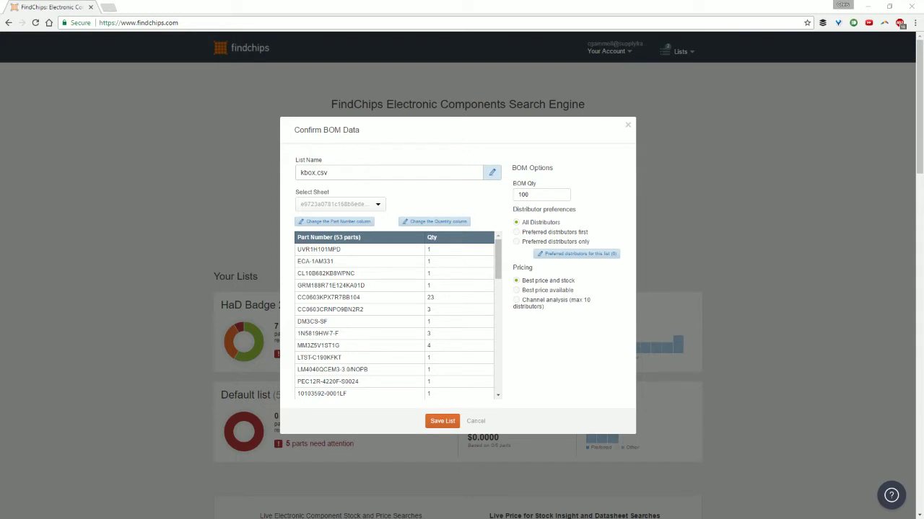
left_click(448, 422)
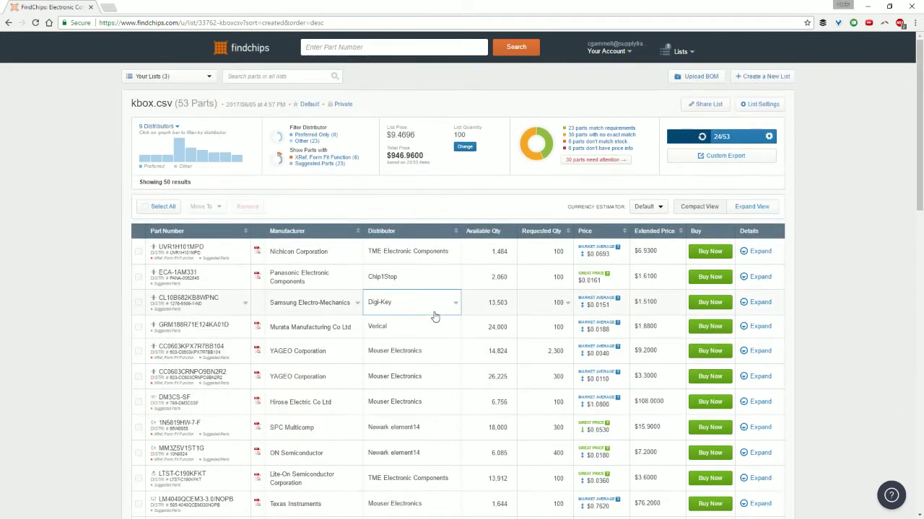
Examine the kbox.csv parts list for matches, distributors and prices, including the parts without a match
scroll(397, 317, "down", 1)
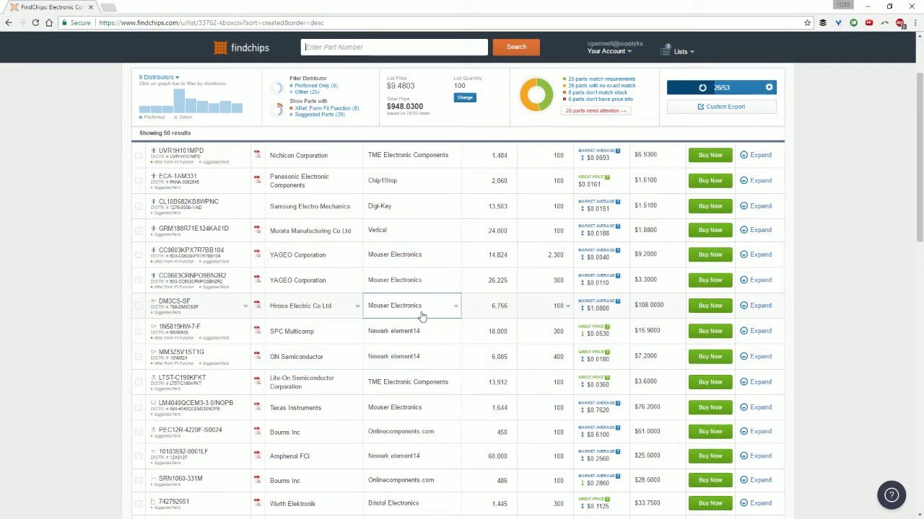
scroll(208, 248, "up", 1)
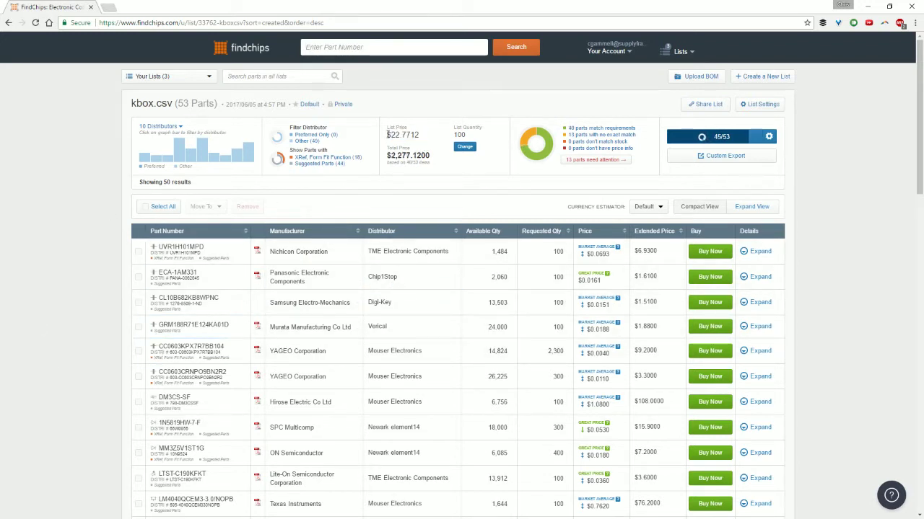
scroll(217, 281, "down", 10)
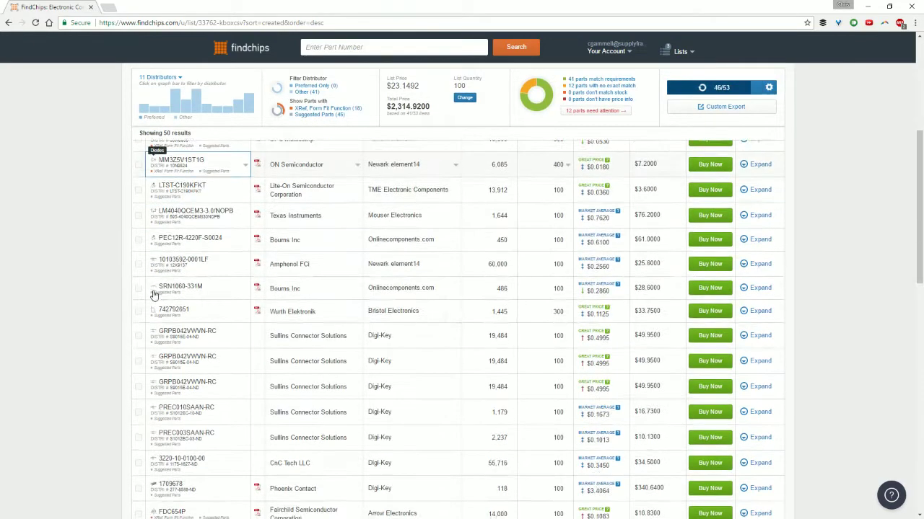
scroll(209, 289, "down", 3)
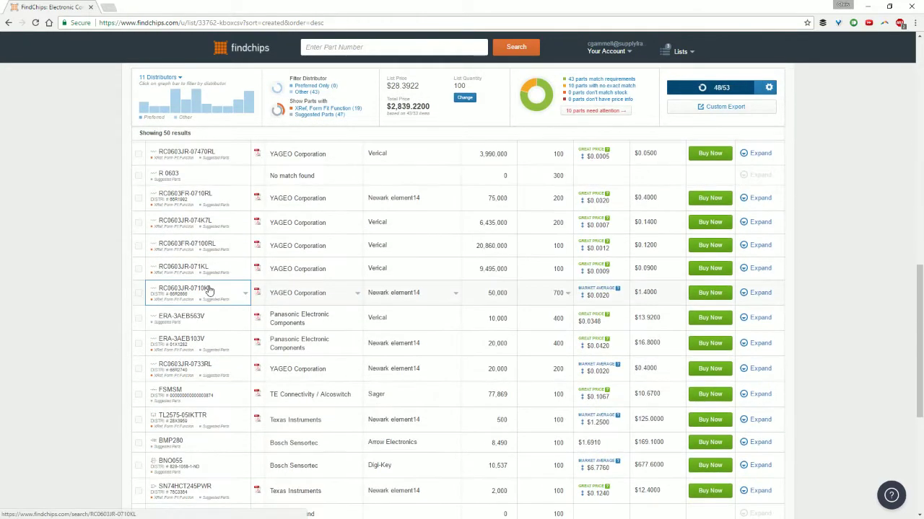
scroll(205, 289, "up", 1)
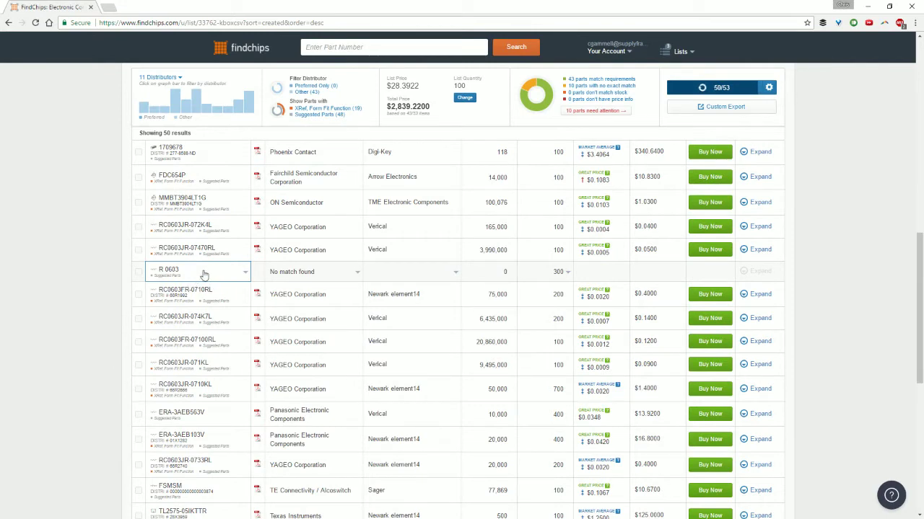
scroll(144, 288, "down", 3)
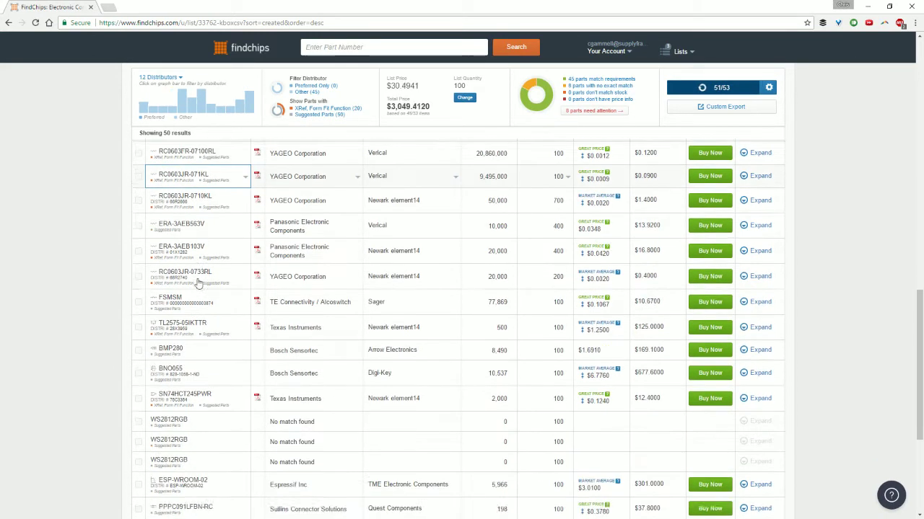
scroll(127, 309, "down", 3)
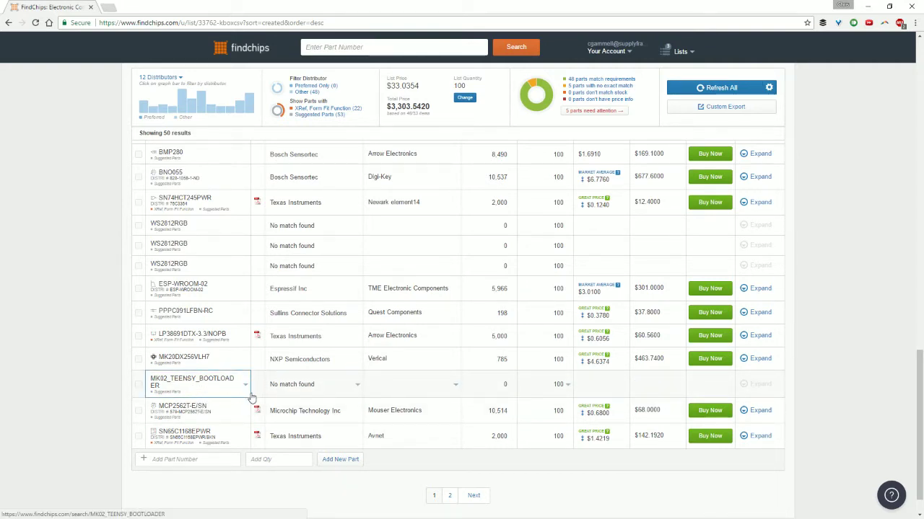
scroll(251, 399, "up", 15)
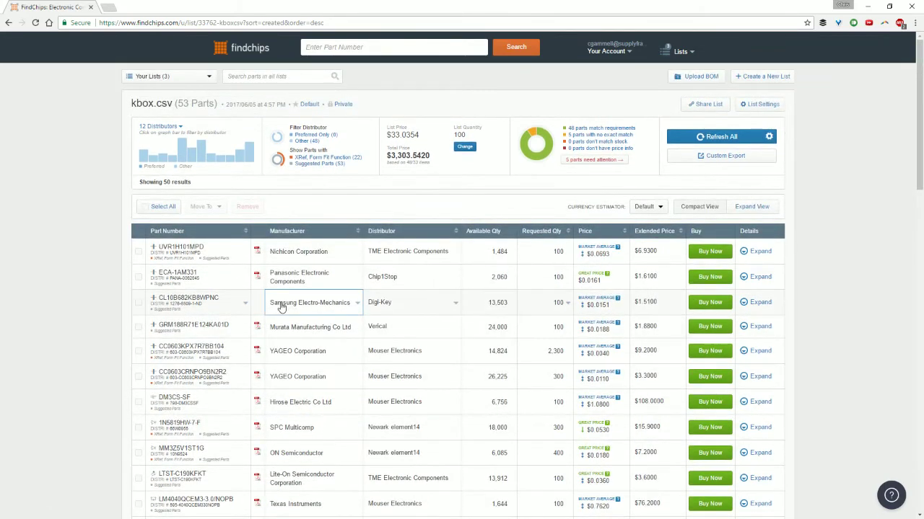
Check the list price in the summary and view the list of distributors with their part totals
double_click(420, 135)
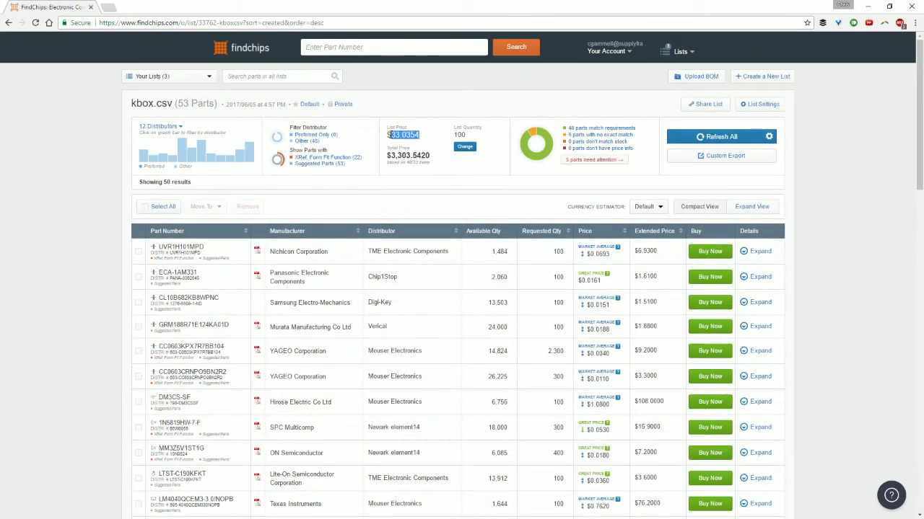
left_click(206, 366)
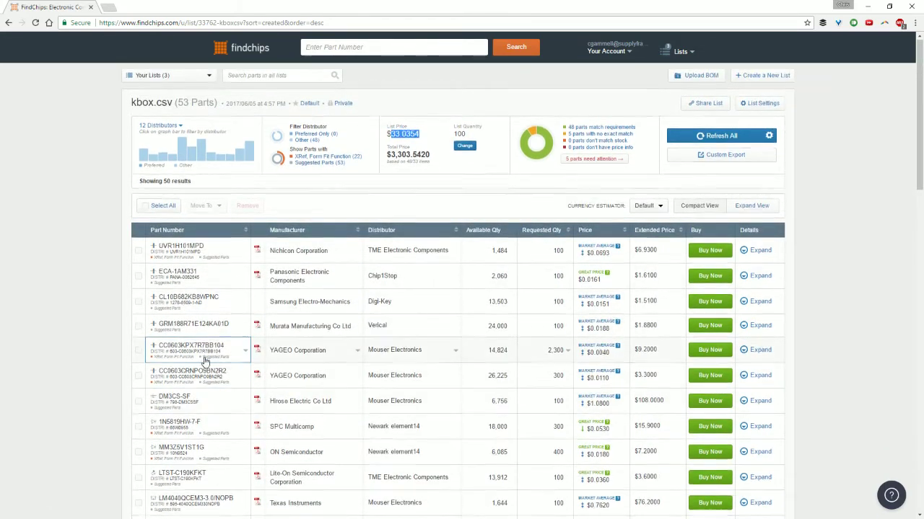
scroll(204, 366, "down", 1)
scroll(204, 364, "up", 1)
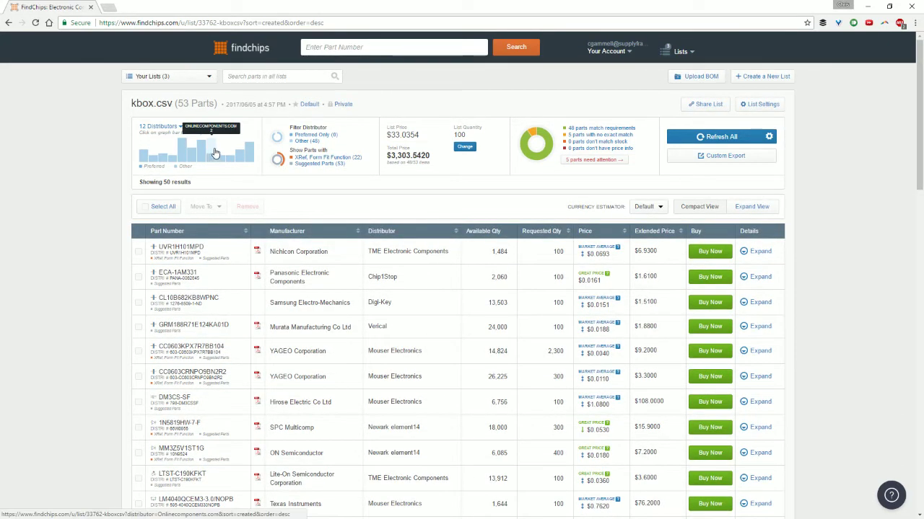
left_click(158, 126)
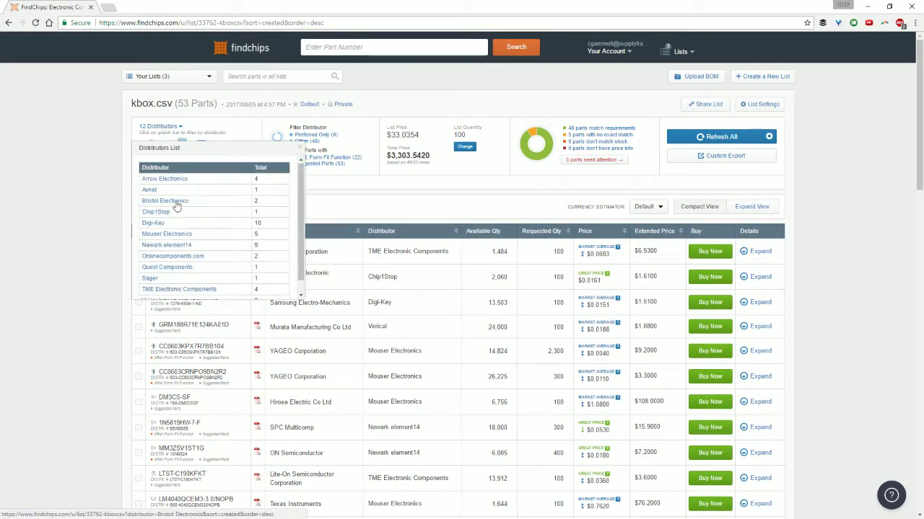
scroll(186, 229, "down", 1)
scroll(144, 245, "down", 1)
scroll(101, 274, "up", 2)
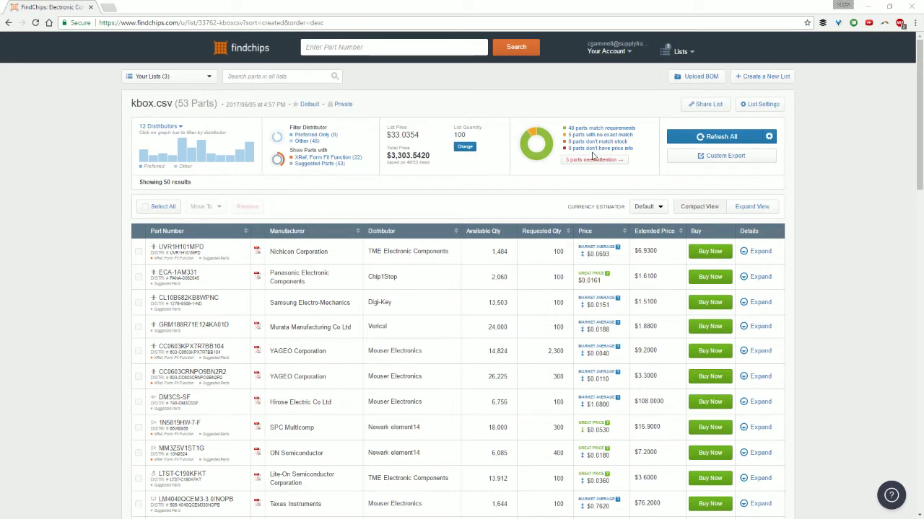
Filter the list to the parts needing attention and change the list quantity to 10
left_click(593, 159)
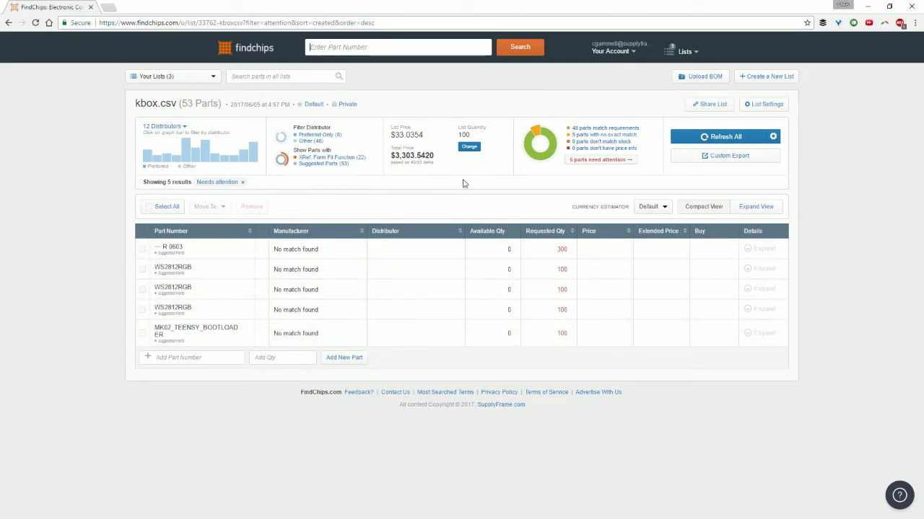
left_click(469, 148)
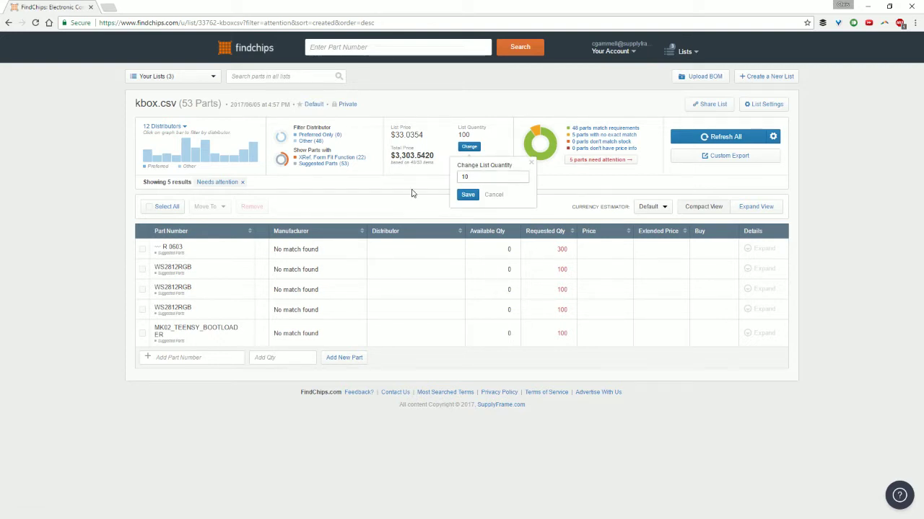
left_click(467, 201)
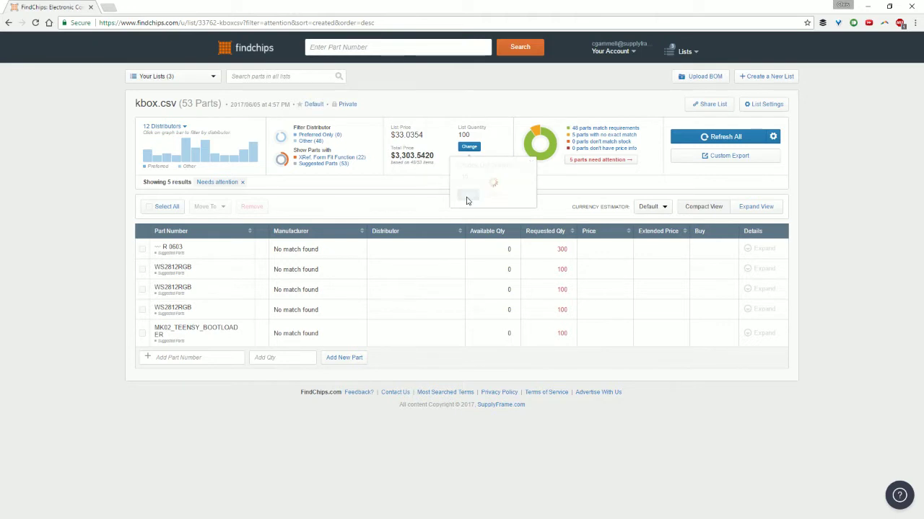
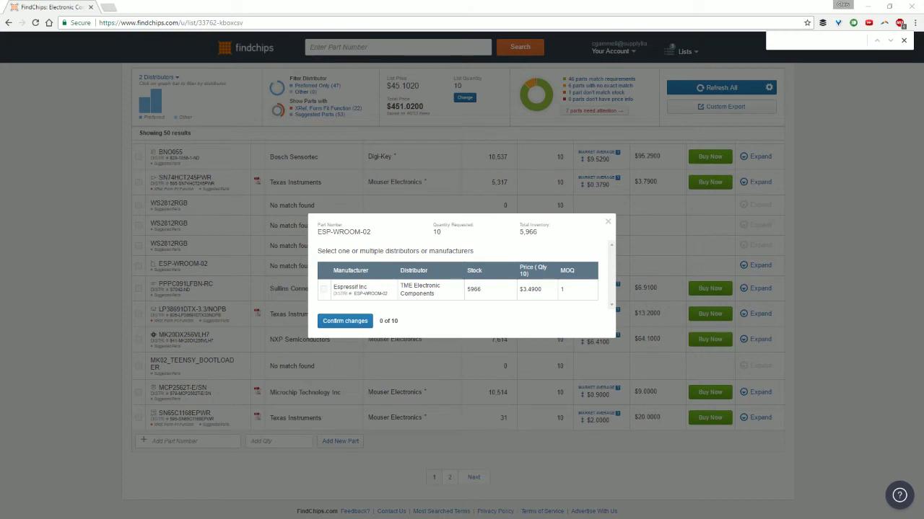
Assign TME Electronic Components as the distributor for the Espressif ESP-WROOM-02 and confirm the change
left_click(323, 291)
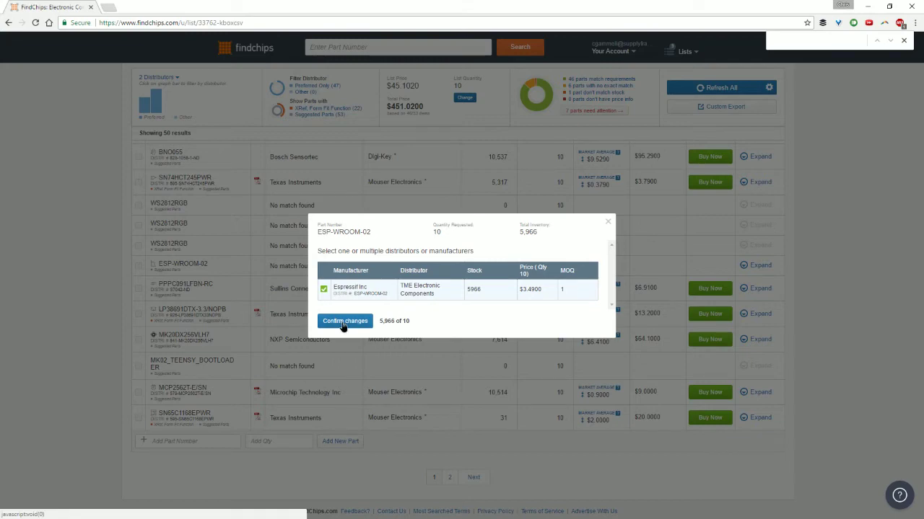
left_click(347, 321)
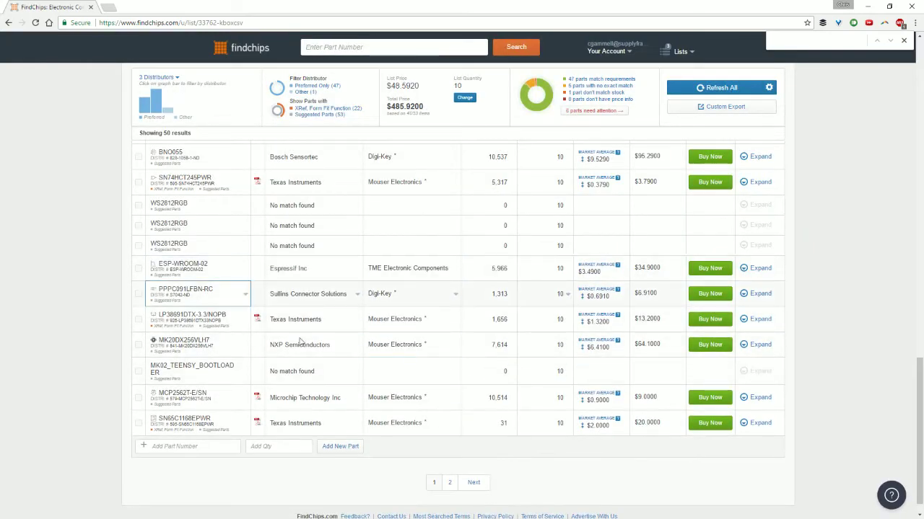
View the distributor offers for the unmatched part MK02_TEENSY_BOOTLOADER and close them
scroll(290, 362, "down", 1)
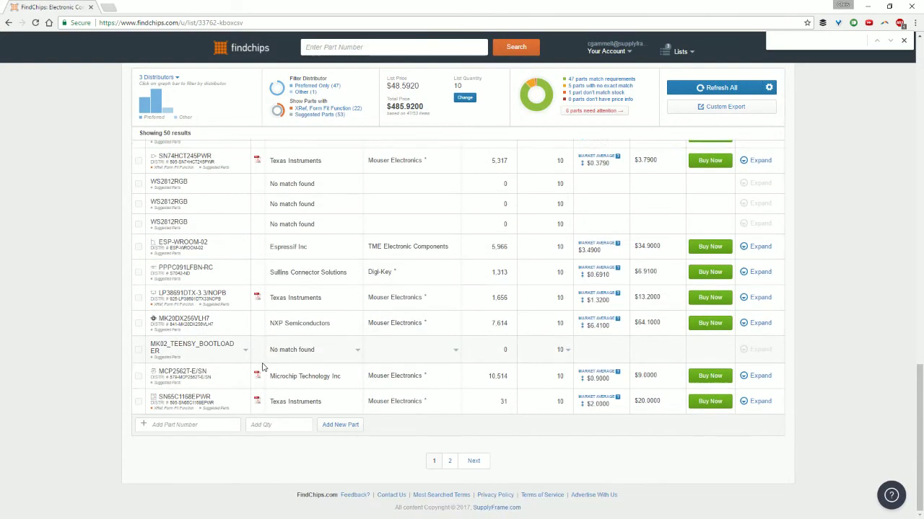
left_click(350, 352)
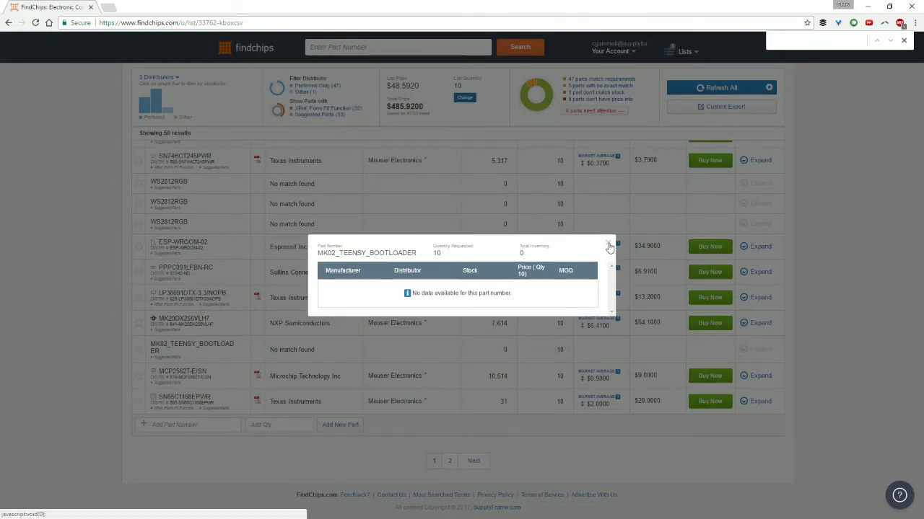
left_click(152, 254)
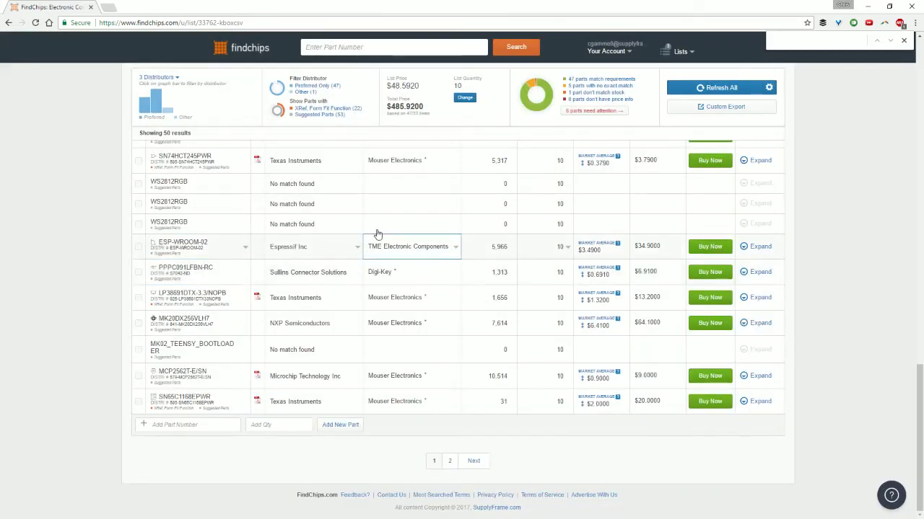
Look through the first page of the kbox.csv list again, from its top to the unmatched parts near its end
scroll(373, 250, "down", 10)
scroll(326, 269, "up", 5)
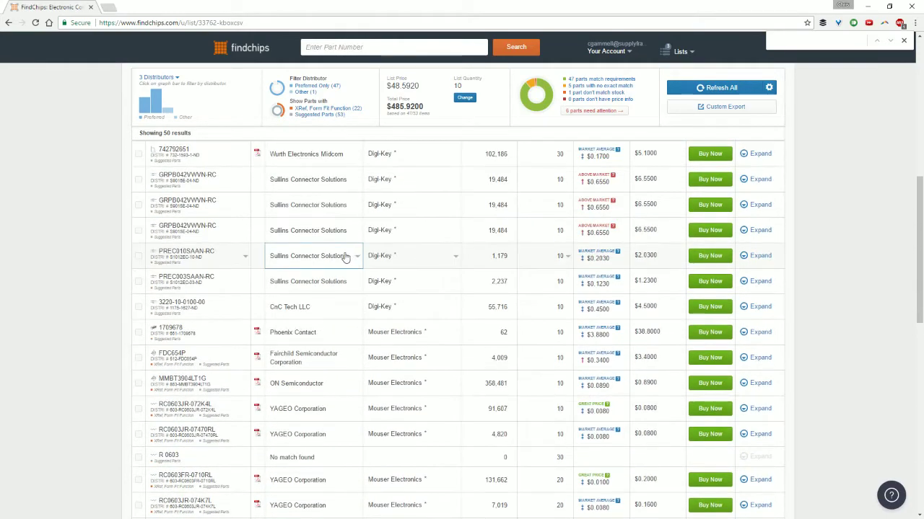
scroll(317, 271, "up", 3)
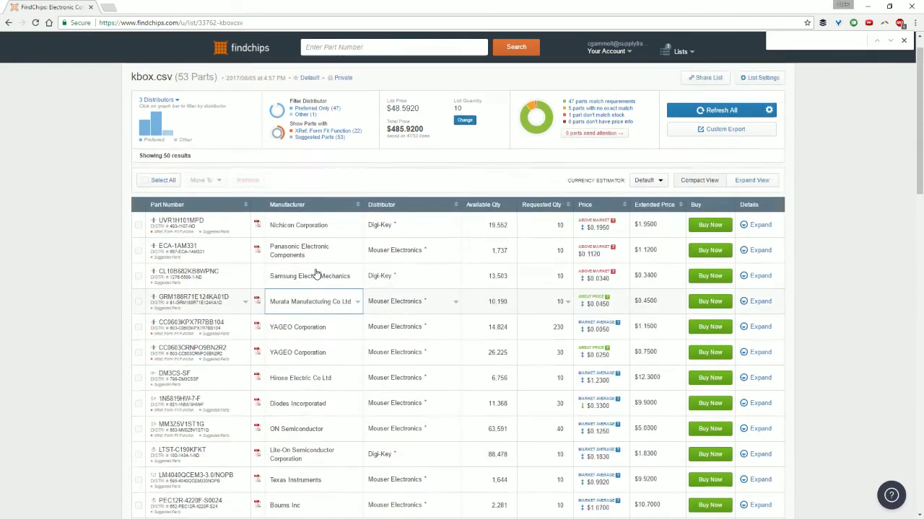
scroll(330, 260, "down", 3)
scroll(318, 269, "down", 15)
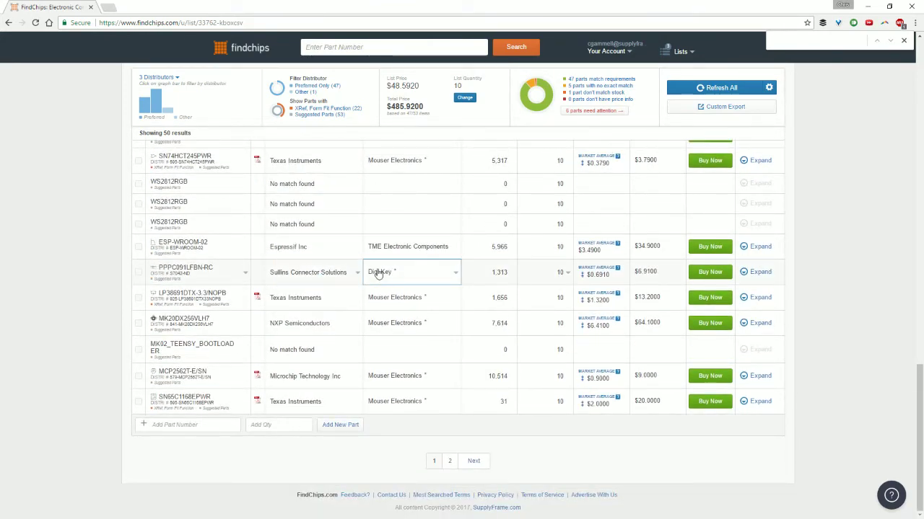
scroll(374, 282, "up", 5)
scroll(370, 288, "up", 1)
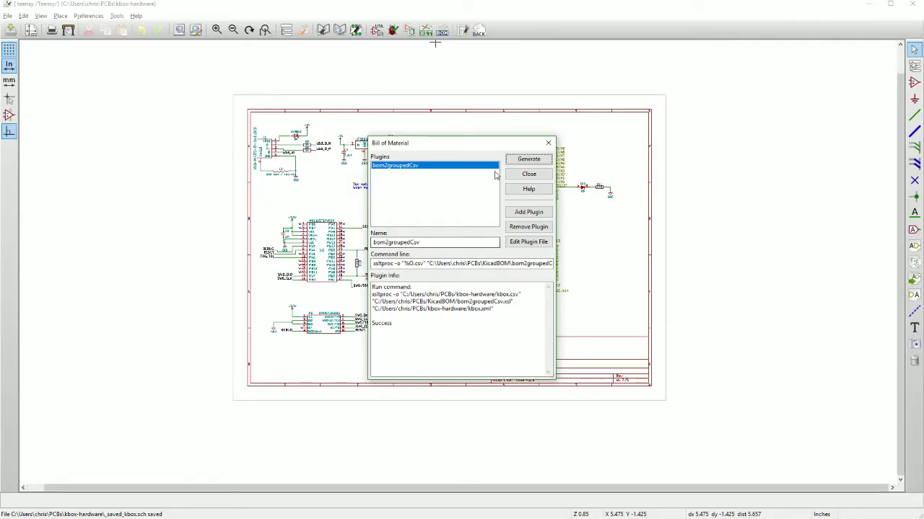
Switch to the KiCad schematic, close the Bill of Material dialog and inspect the MKL02Z32VFG4 chip on the Teensy sheet
left_click(549, 142)
scroll(380, 227, "up", 3)
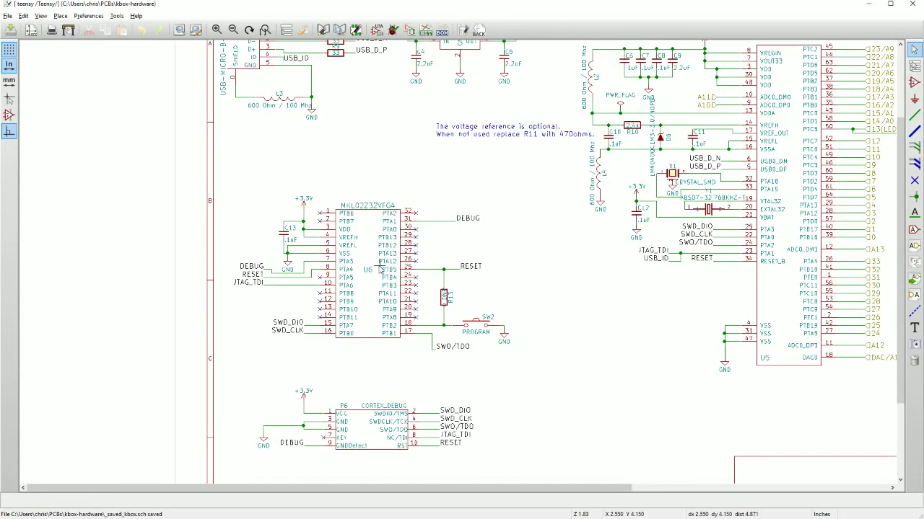
scroll(351, 206, "up", 2)
scroll(459, 265, "up", 2)
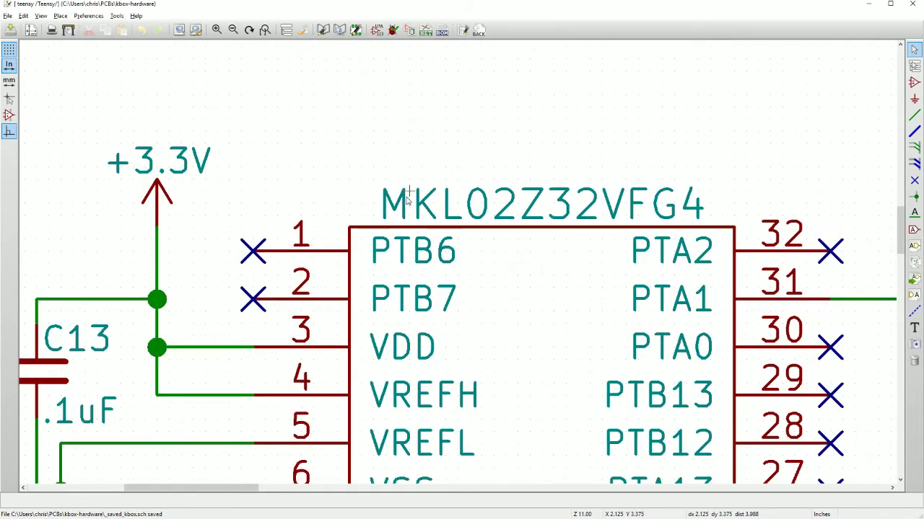
scroll(459, 265, "down", 1)
scroll(458, 266, "down", 4)
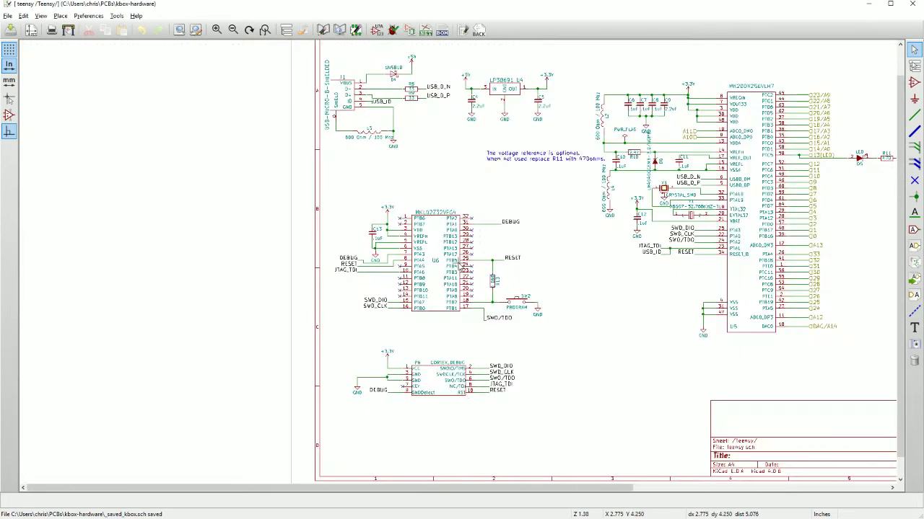
Check the Value and PartNumber fields in the component properties of U6 and close the dialog
double_click(427, 265)
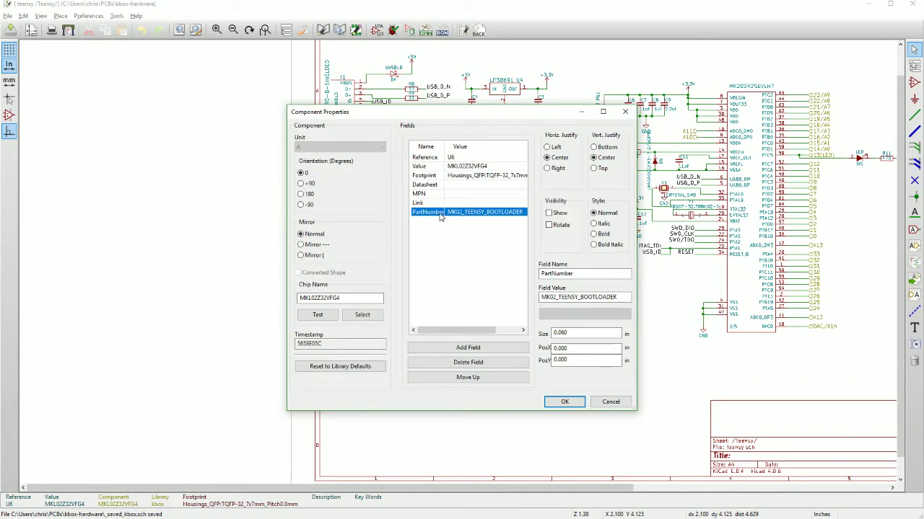
left_click(456, 167)
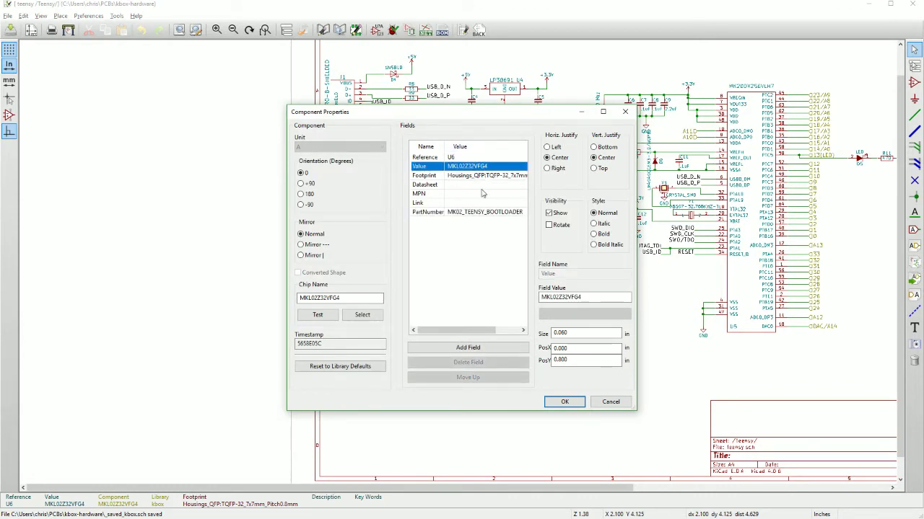
left_click(505, 212)
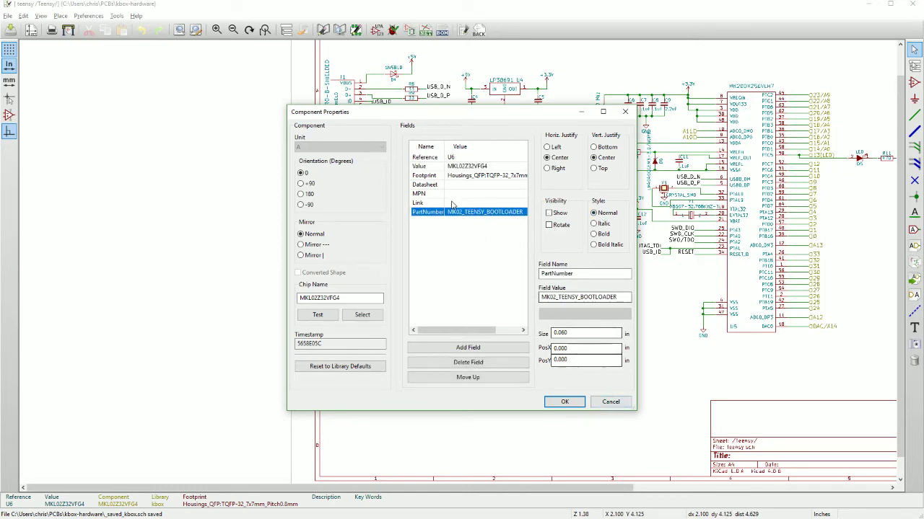
left_click(564, 402)
Examine the Teensy sheet around the MK20DX256VLH7 microcontroller and the note on the optional voltage reference
scroll(559, 298, "down", 3)
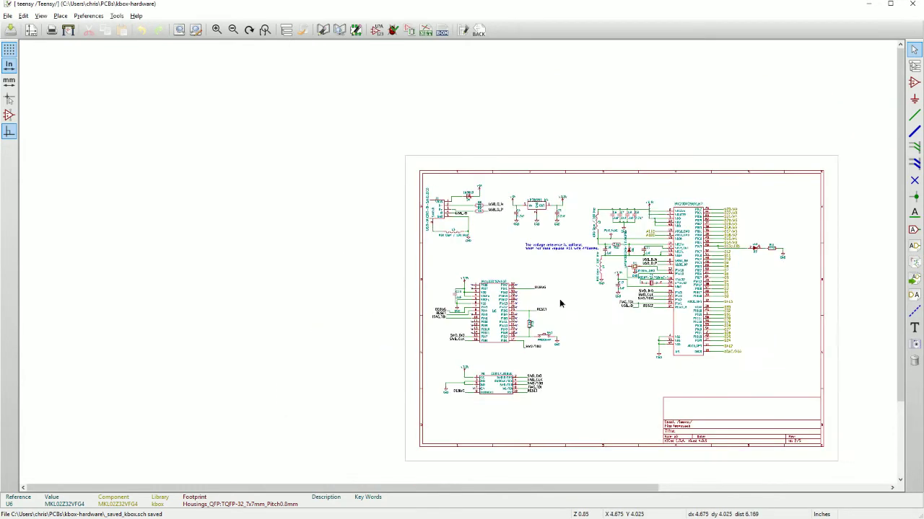
scroll(459, 265, "up", 3)
scroll(433, 261, "up", 1)
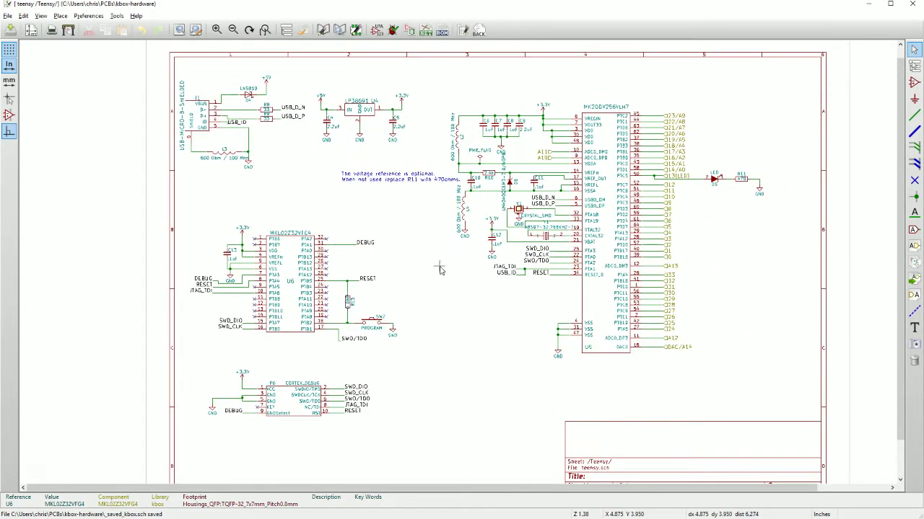
scroll(418, 274, "down", 1)
scroll(426, 292, "up", 1)
scroll(433, 303, "down", 1)
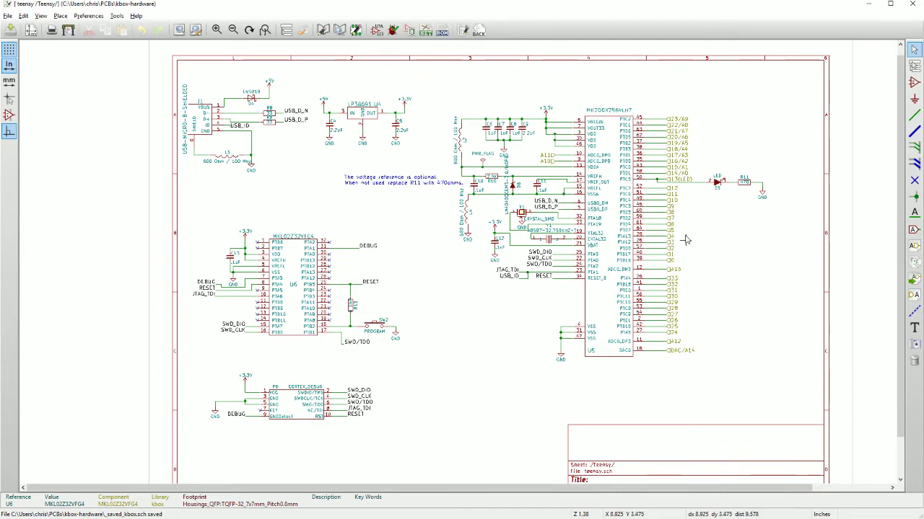
scroll(566, 148, "up", 1)
scroll(462, 260, "down", 1)
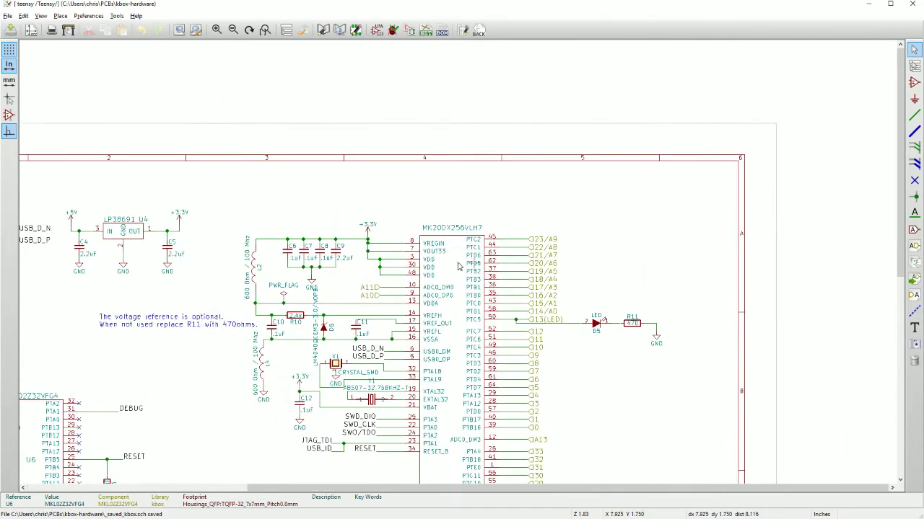
scroll(458, 264, "up", 1)
scroll(459, 265, "down", 1)
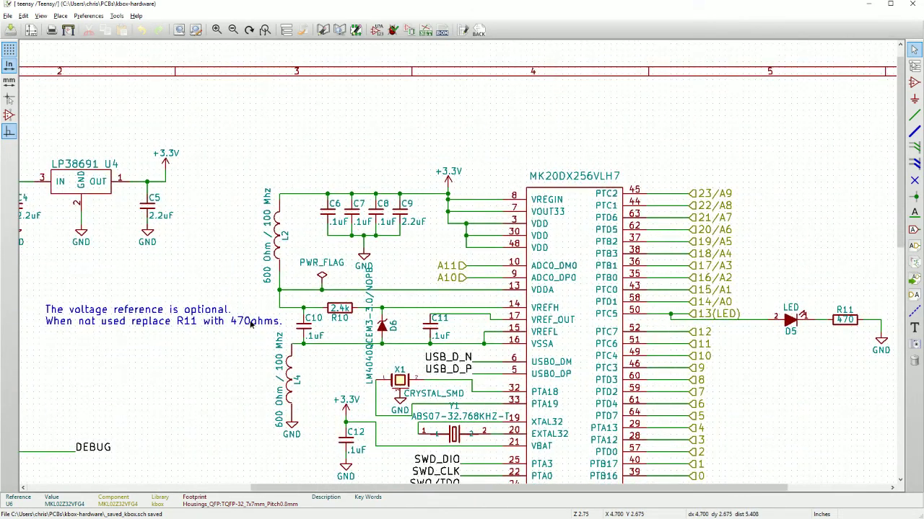
scroll(309, 311, "up", 1)
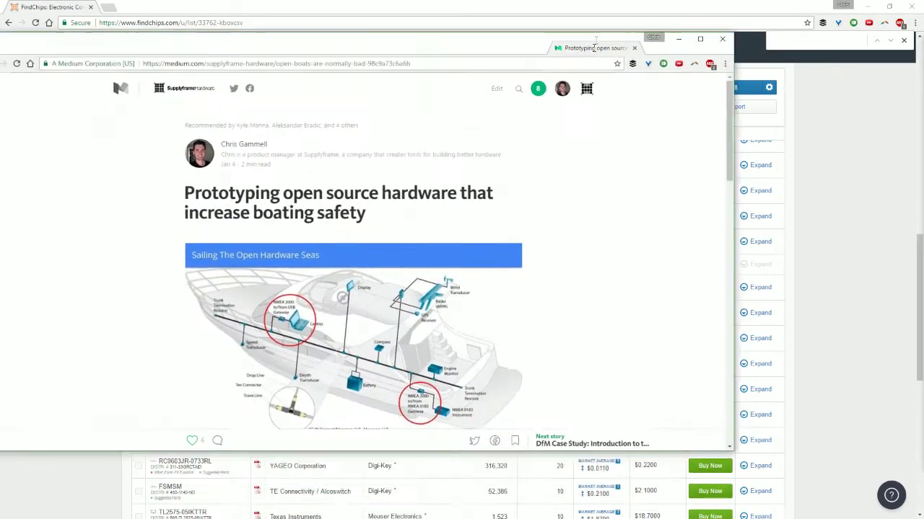
Read the Medium article on prototyping open source hardware for boating safety, including its KBox section and embedded talk
scroll(407, 166, "down", 2)
scroll(407, 165, "up", 2)
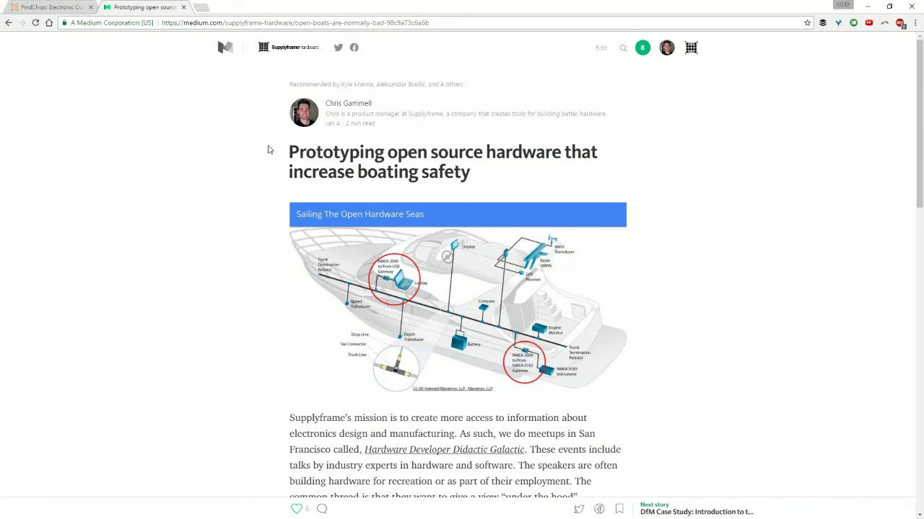
scroll(260, 143, "down", 1)
scroll(401, 144, "down", 6)
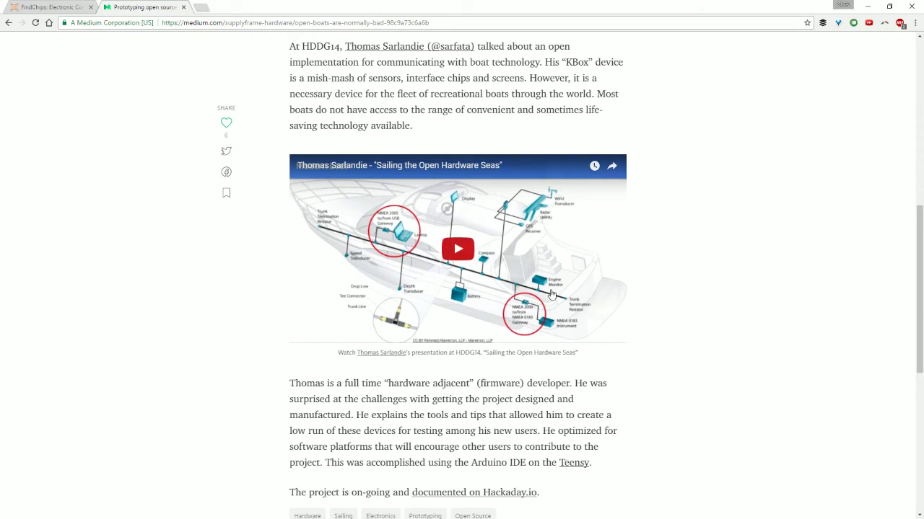
scroll(571, 321, "down", 4)
scroll(542, 310, "up", 4)
scroll(511, 292, "down", 4)
scroll(511, 292, "up", 5)
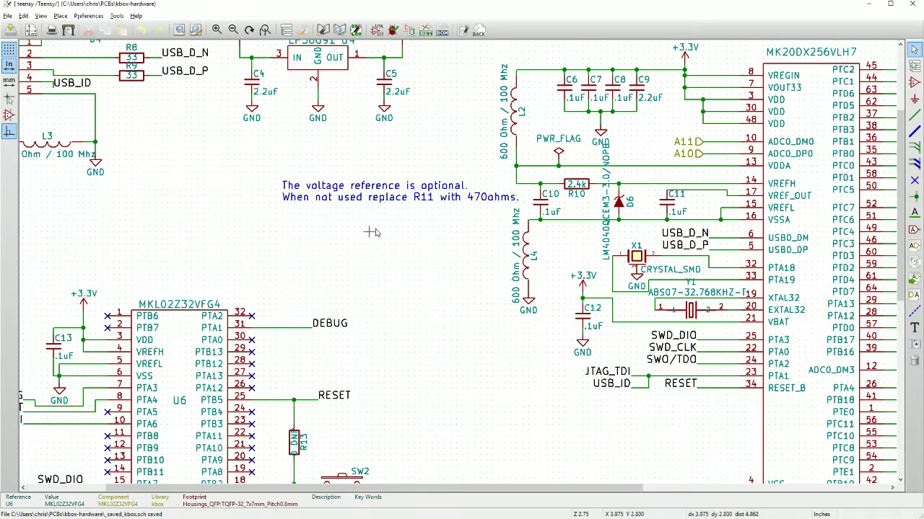
Return to the kbox.csv list on FindChips and highlight the list price in the summary
key("Home")
scroll(449, 272, "up", 3)
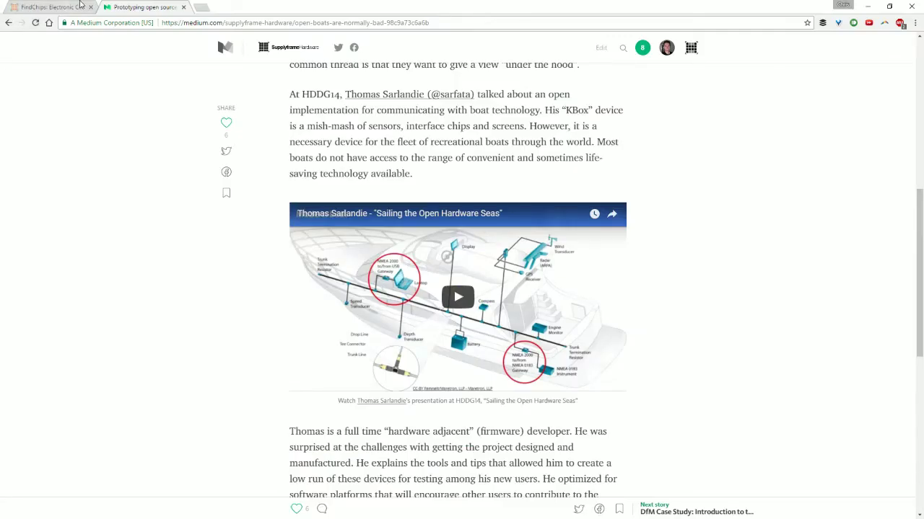
left_click(79, 6)
scroll(441, 181, "up", 10)
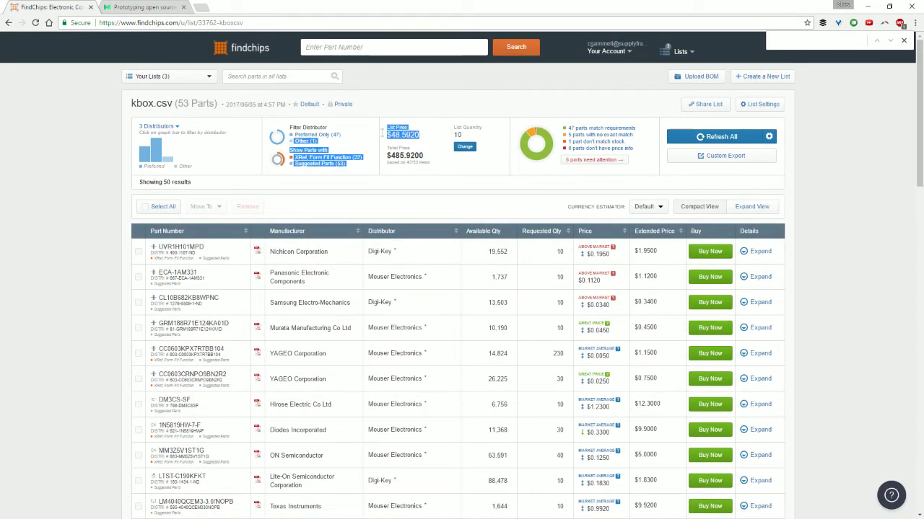
left_click_drag(387, 135, 432, 135)
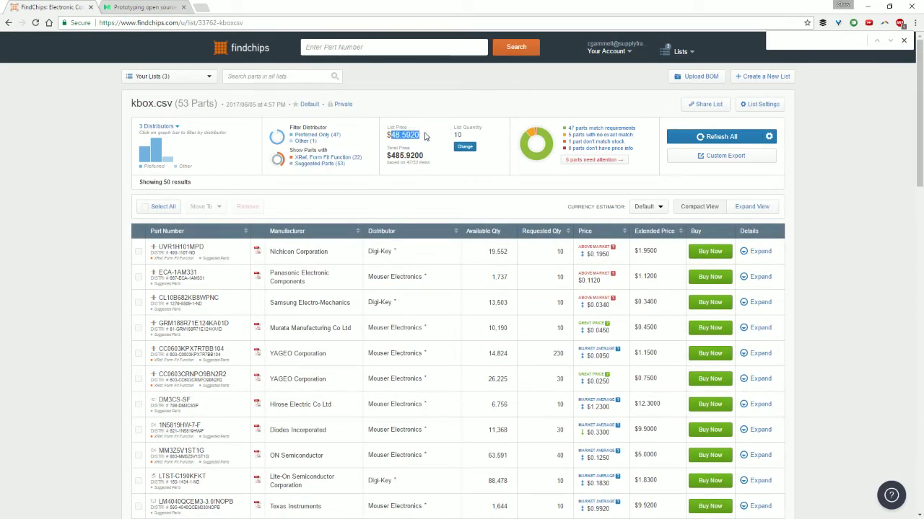
Review the kbox.csv parts down to the unmatched ones and close the browser's find bar
scroll(254, 273, "down", 10)
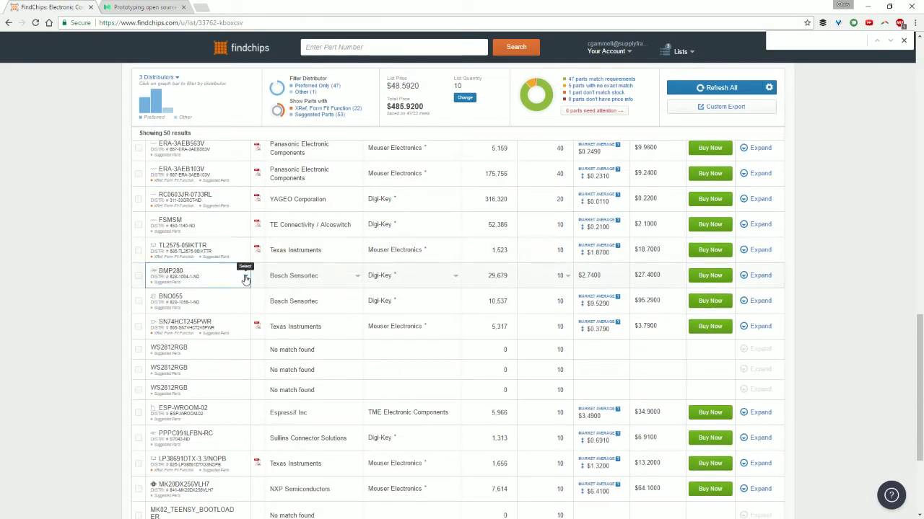
scroll(246, 281, "down", 3)
scroll(137, 331, "up", 15)
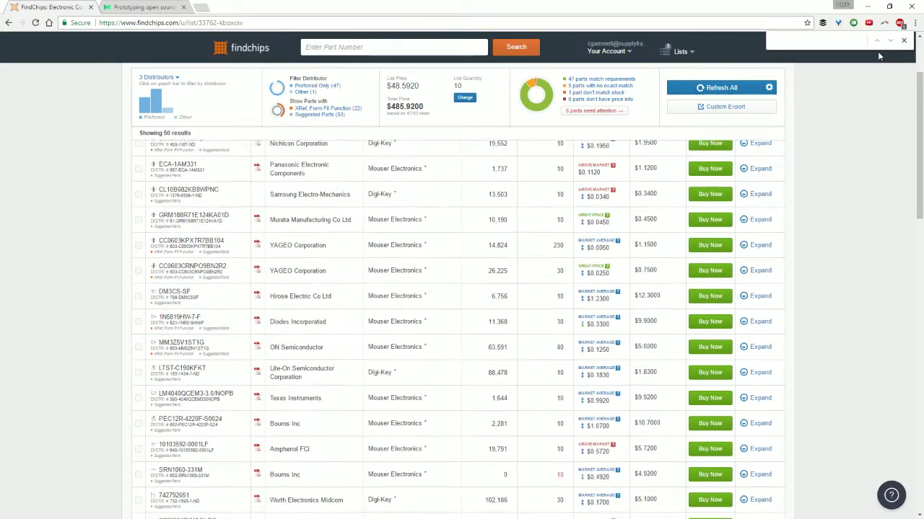
left_click(903, 40)
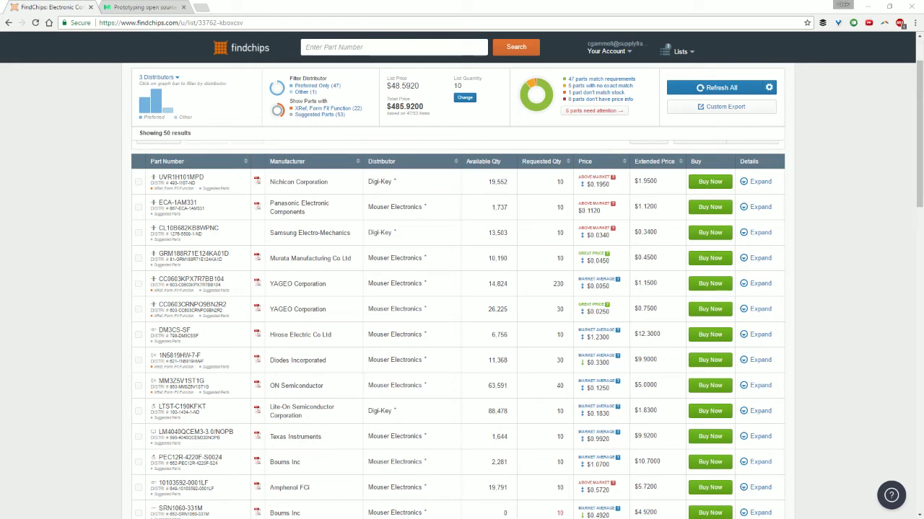
Look over the first parts of kbox.csv, view the list's distributors and close that view
scroll(115, 280, "up", 2)
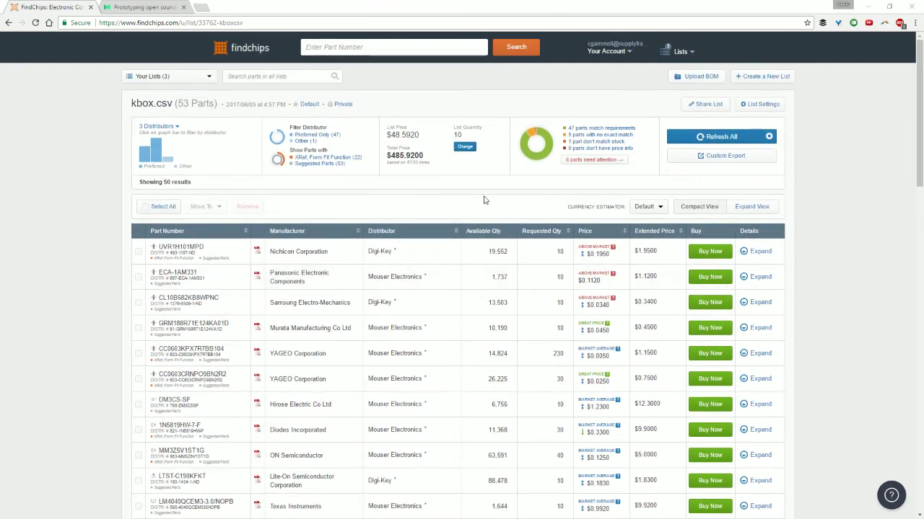
scroll(407, 200, "down", 3)
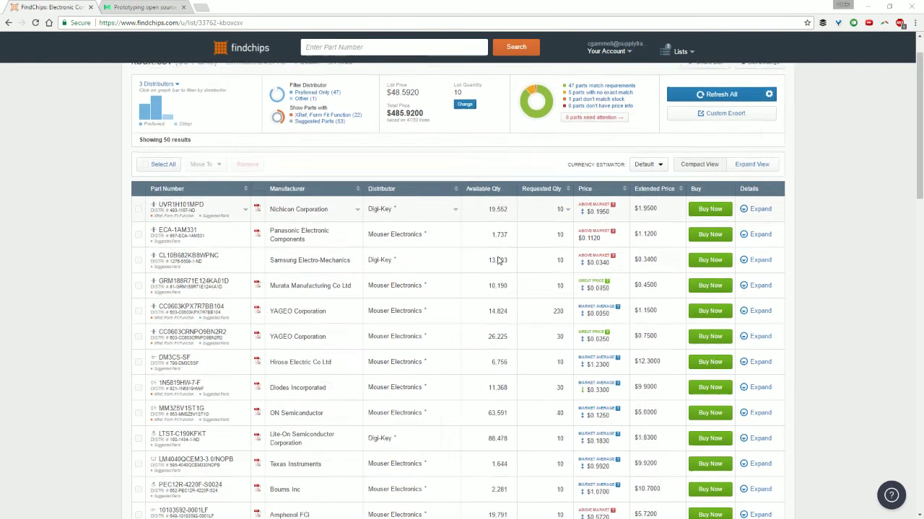
scroll(384, 325, "down", 3)
scroll(384, 325, "up", 6)
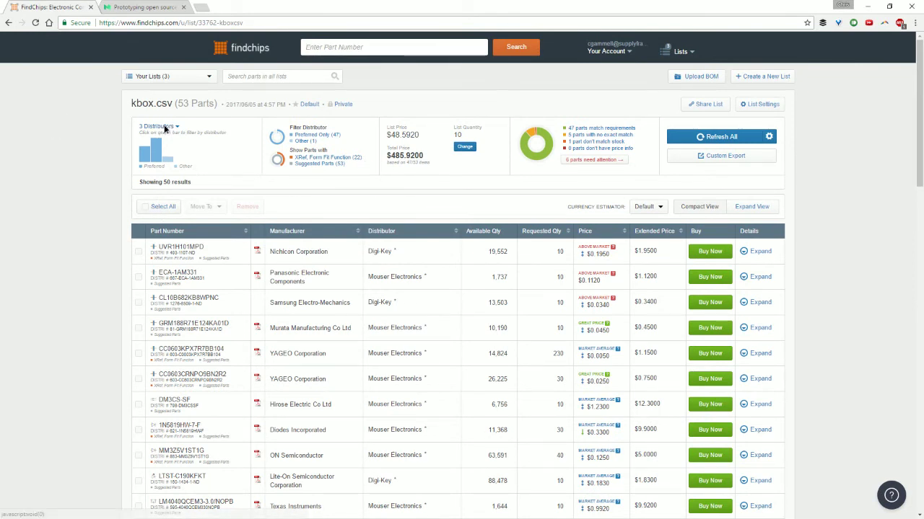
left_click(162, 126)
left_click(94, 189)
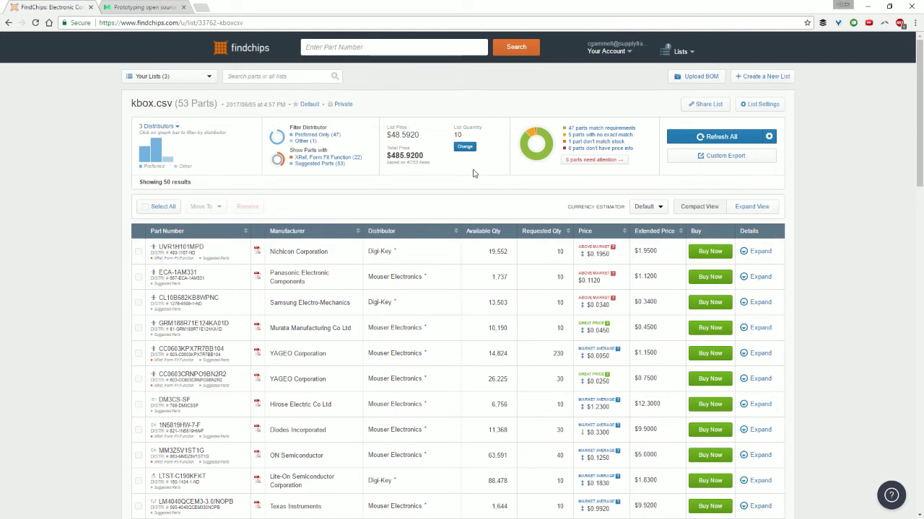
Highlight the list quantity in the summary and switch to the KBox-CostAnalysis spreadsheet in Google Sheets
left_click_drag(482, 130, 447, 126)
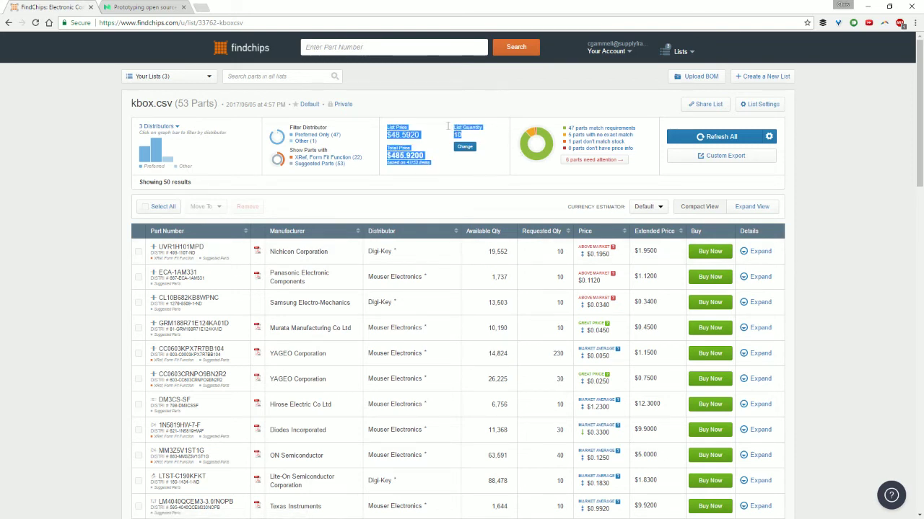
left_click(452, 129)
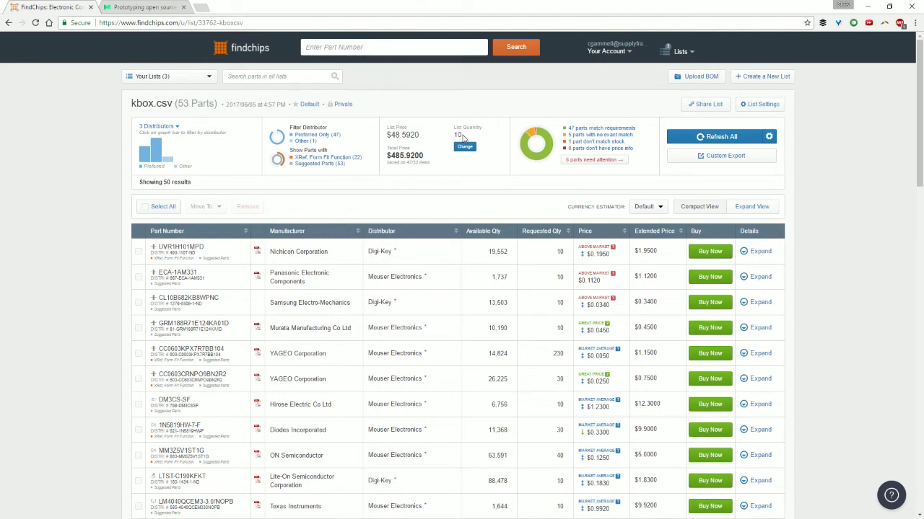
left_click_drag(463, 139, 454, 132)
left_click(456, 132)
key("alt+Tab")
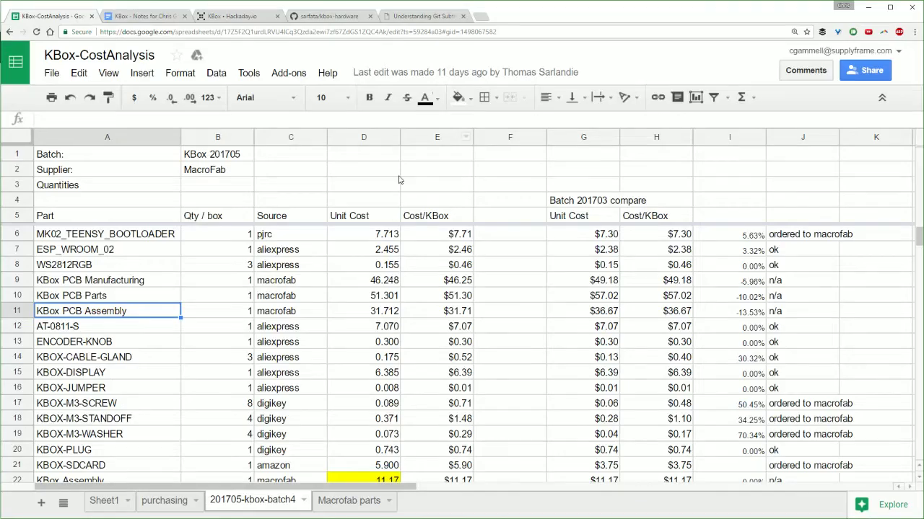
Highlight the KBox PCB Manufacturing row's part name, unit cost and cost per KBox, ending on its macrofab source
left_click(385, 281)
left_click(107, 285)
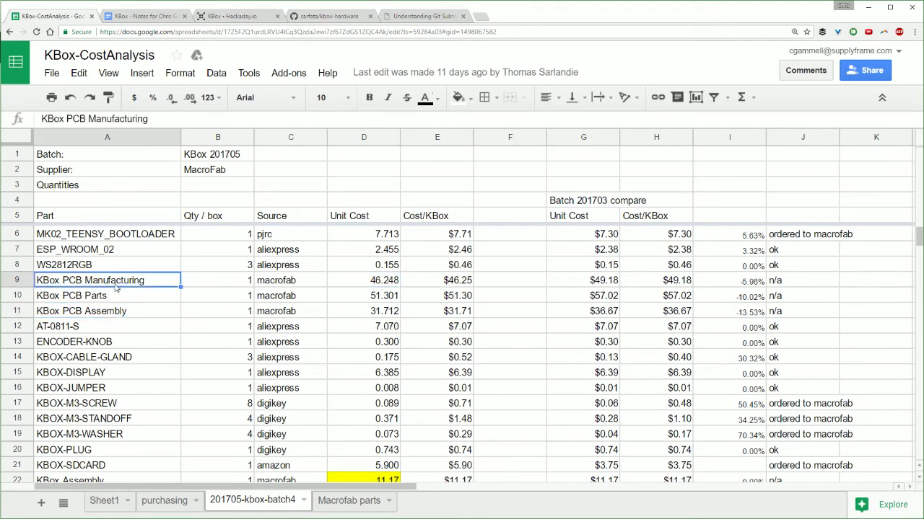
left_click_drag(458, 285, 386, 282)
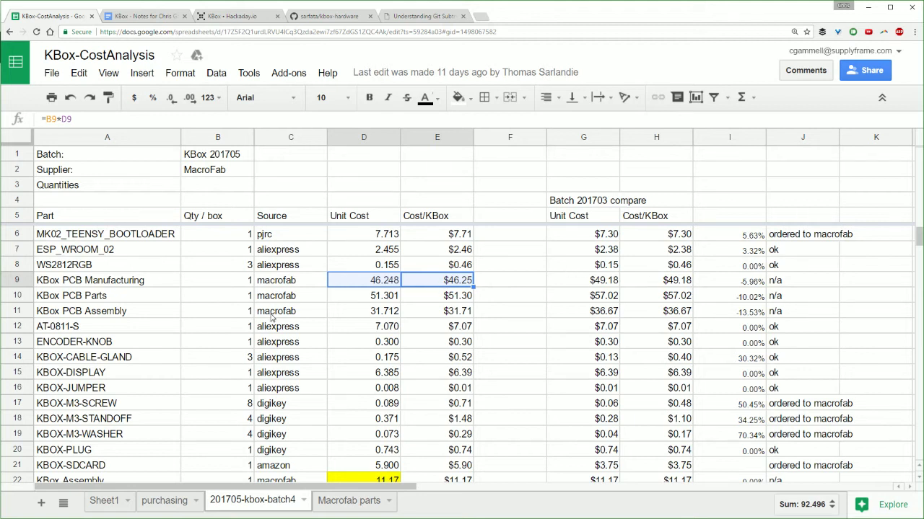
key("Left")
key("Left")
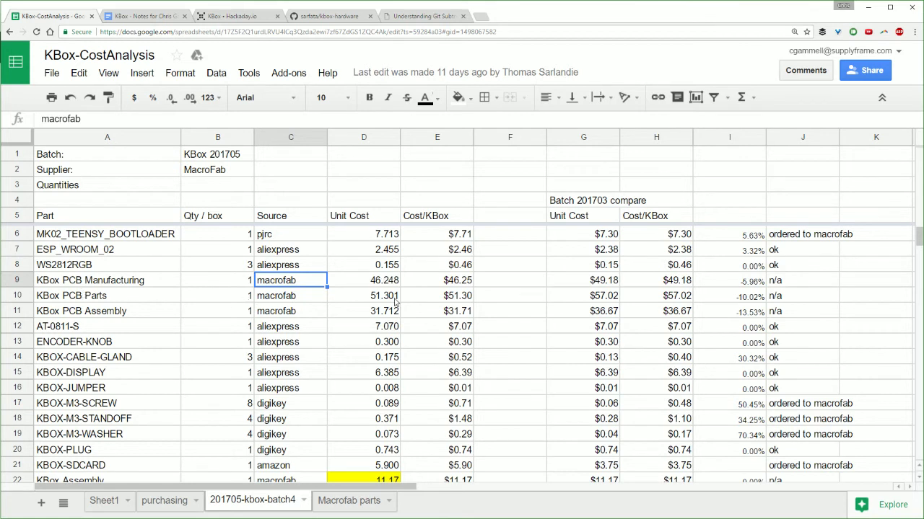
Highlight the unit cost and cost per KBox of KBox PCB Parts, PCB Manufacturing and PCB Assembly in turn
left_click_drag(395, 301, 408, 302)
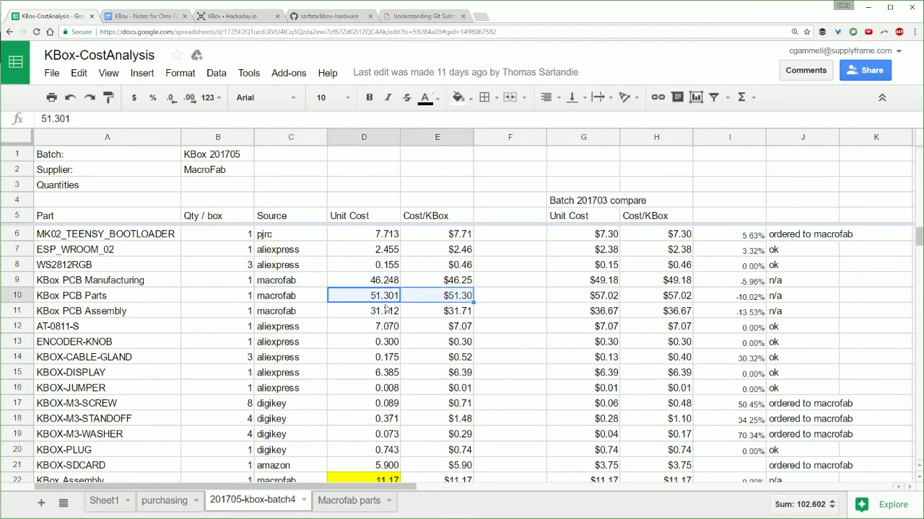
left_click(453, 294)
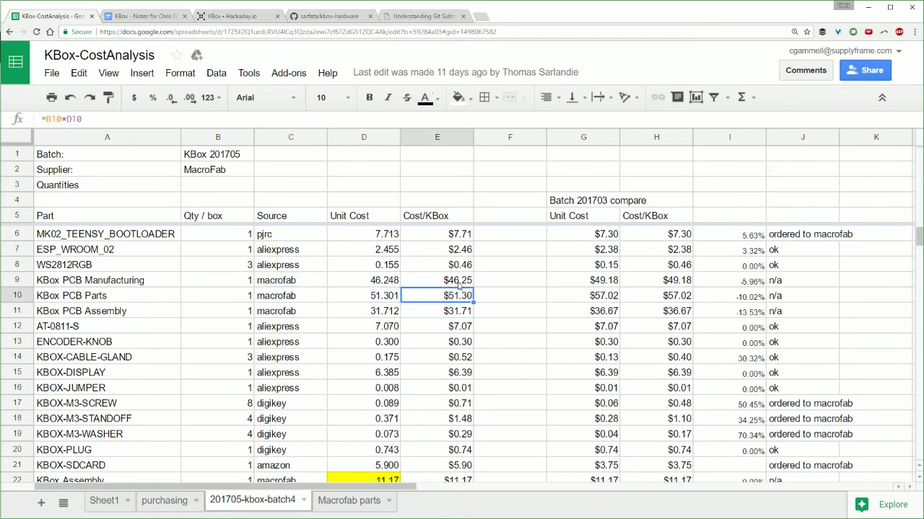
left_click_drag(451, 283, 378, 286)
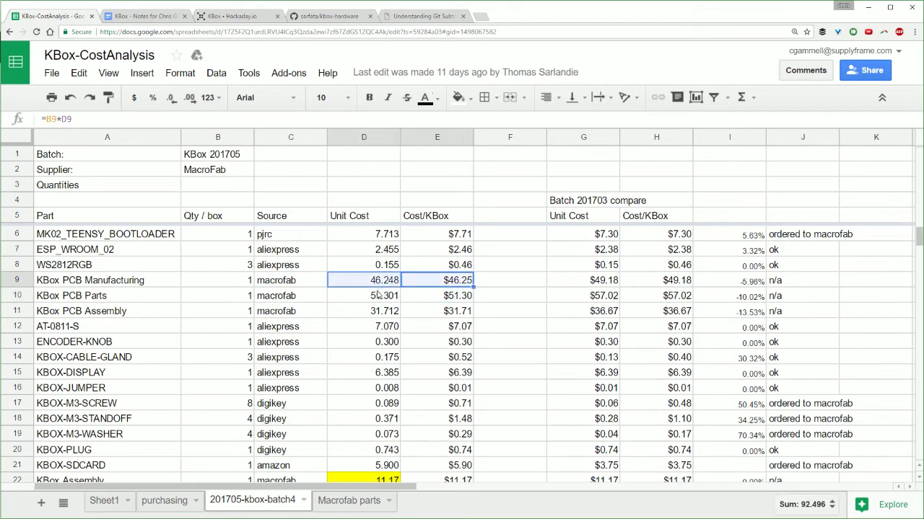
left_click_drag(452, 314, 345, 314)
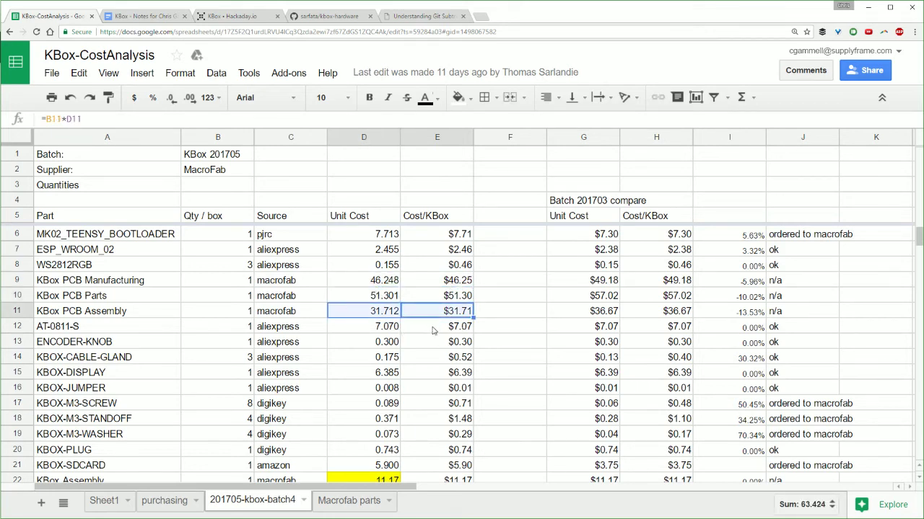
Look over the remaining cost rows, select the KBox Assembly cost per KBox and return to the first parts
scroll(433, 331, "down", 3)
scroll(448, 329, "up", 2)
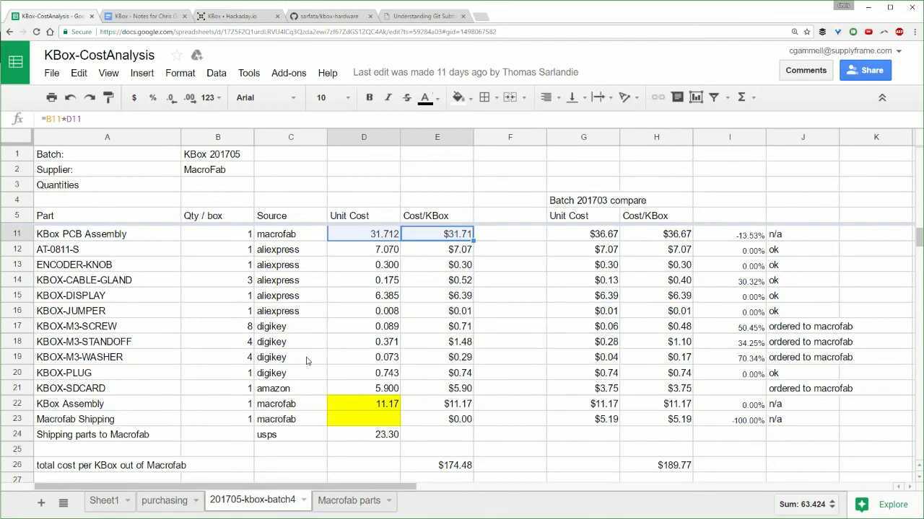
left_click(454, 404)
scroll(450, 370, "down", 3)
scroll(450, 370, "up", 2)
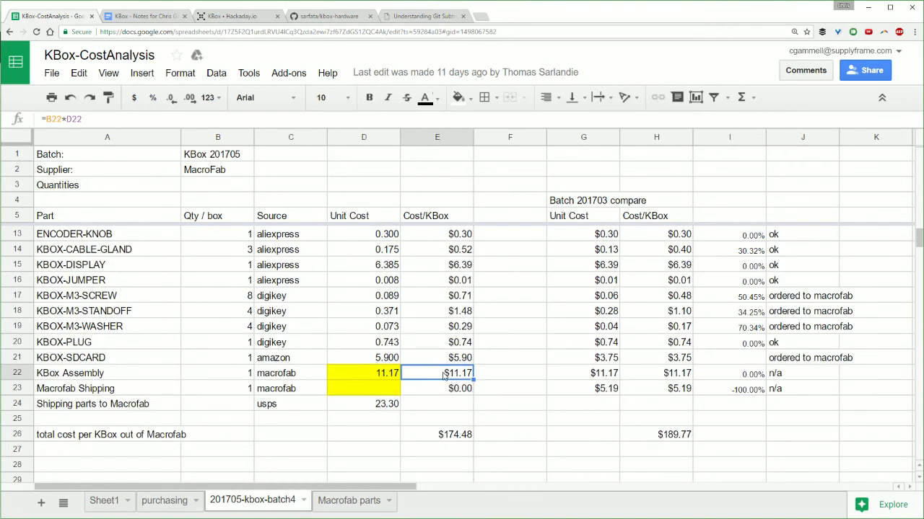
scroll(454, 419, "up", 3)
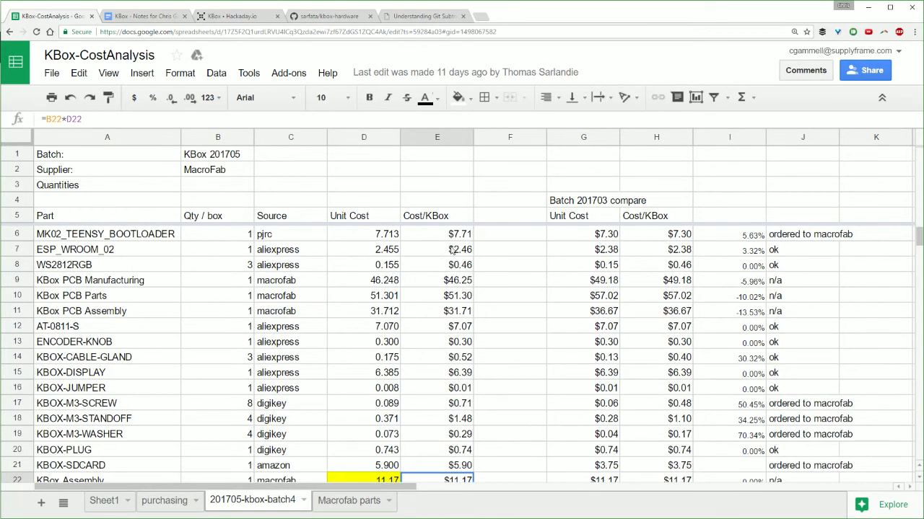
Divide the KBox PCB Parts cost by the total cost per KBox with =E10/E26 in cell E27
scroll(464, 269, "down", 1)
scroll(445, 229, "up", 1)
left_click(448, 298)
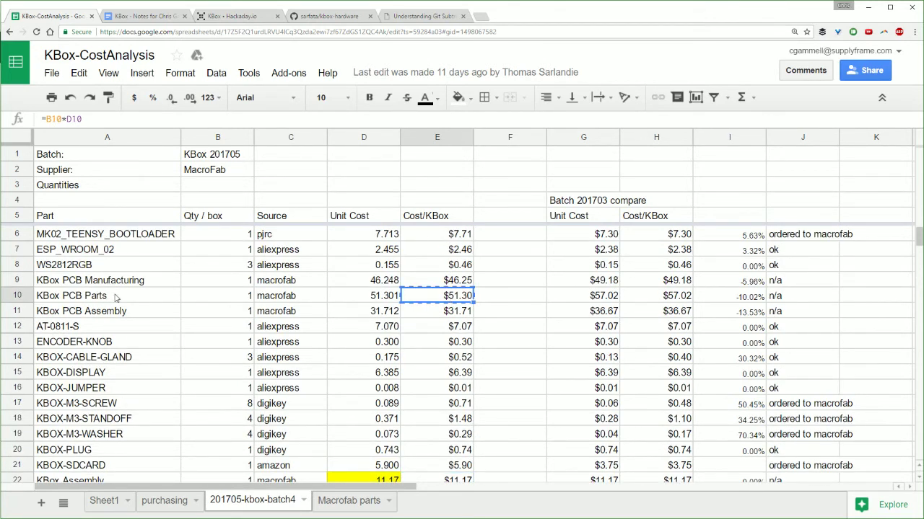
scroll(452, 360, "down", 5)
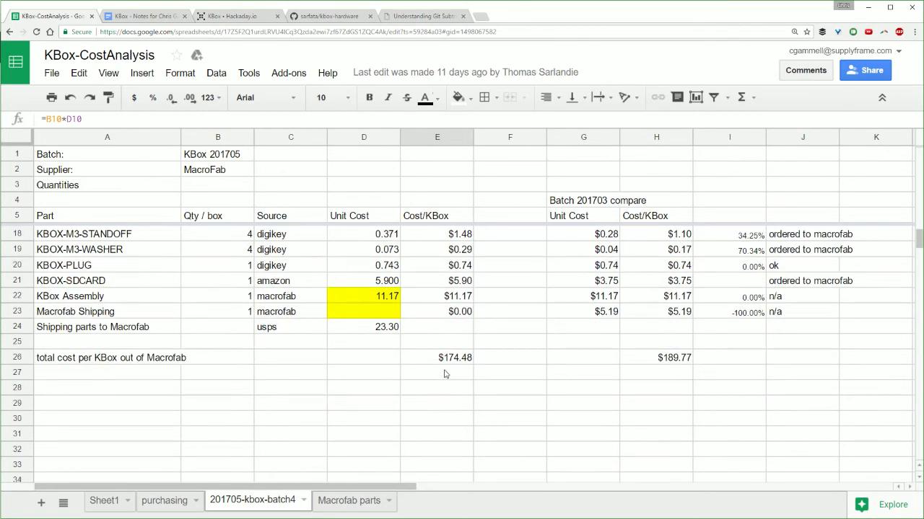
left_click(445, 373)
type("=e10/")
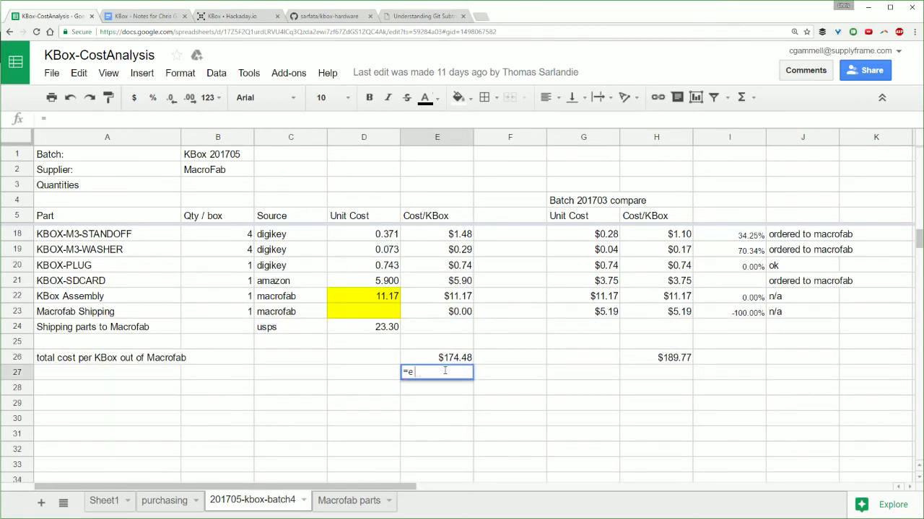
left_click(454, 356)
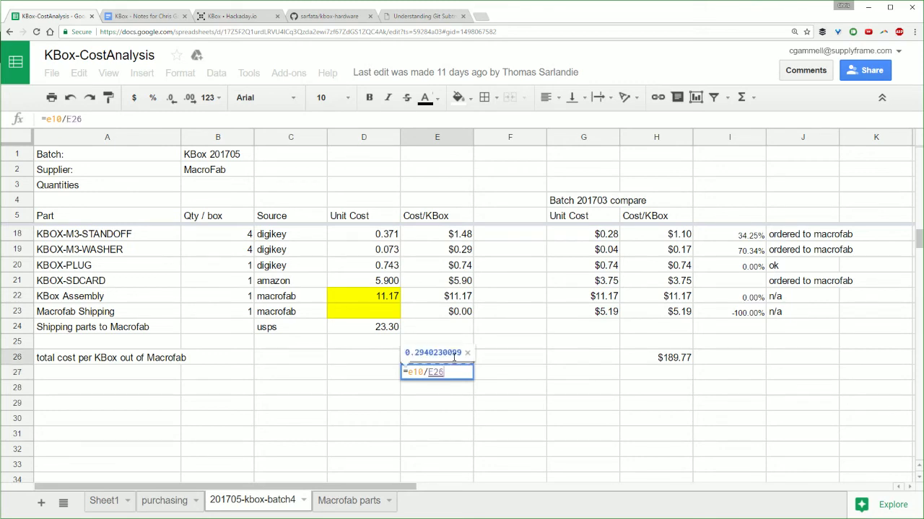
key("Return")
Format the parts cost ratio in cell E27 as a percentage
left_click(444, 376)
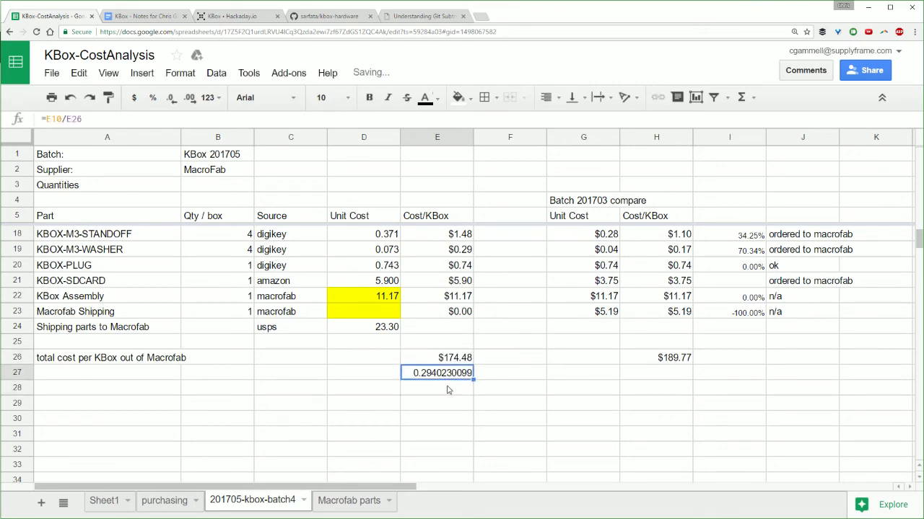
scroll(452, 390, "up", 2)
left_click(152, 98)
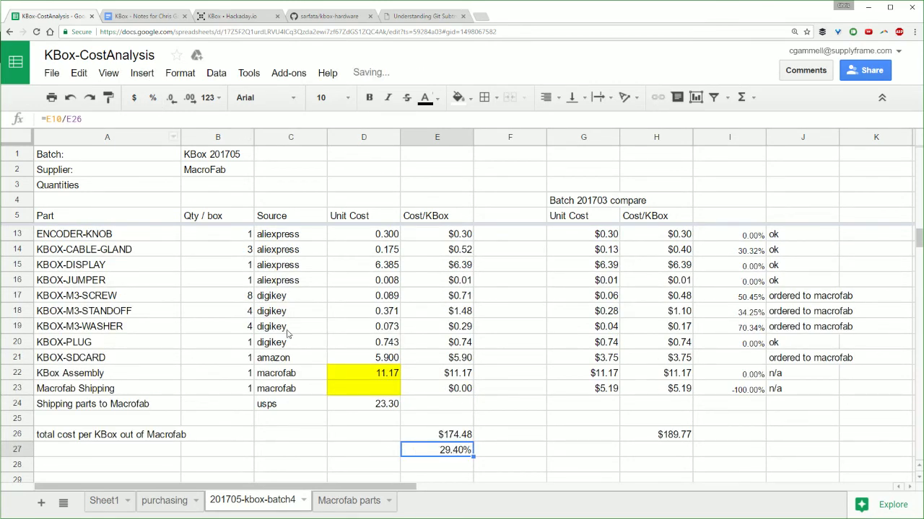
Review the cost rows, select the KBox PCB Parts name and return to the total and percentage rows
scroll(460, 401, "down", 2)
scroll(463, 349, "up", 4)
scroll(463, 348, "up", 1)
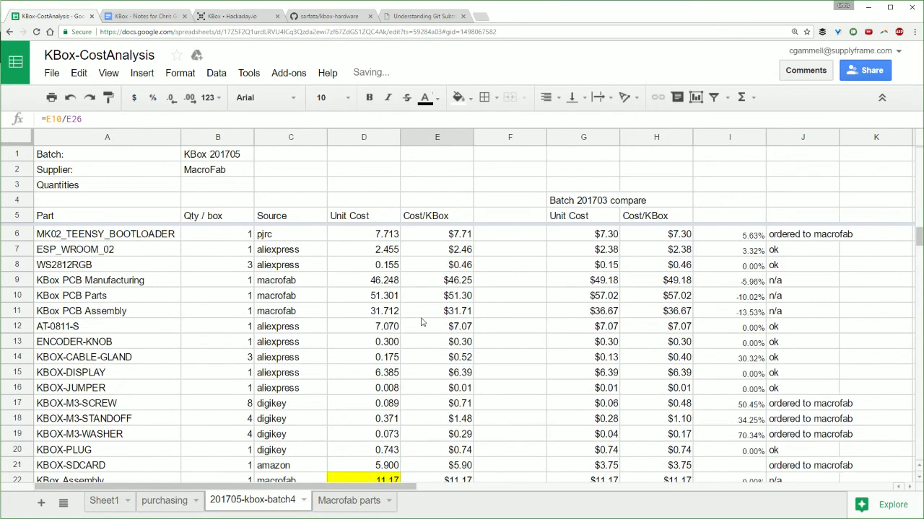
scroll(433, 332, "down", 2)
scroll(422, 325, "up", 1)
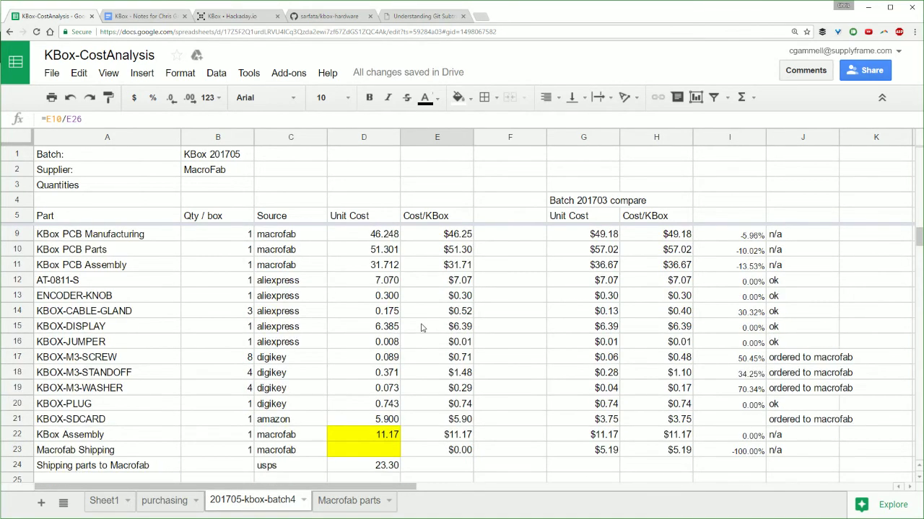
left_click(93, 251)
scroll(576, 444, "down", 2)
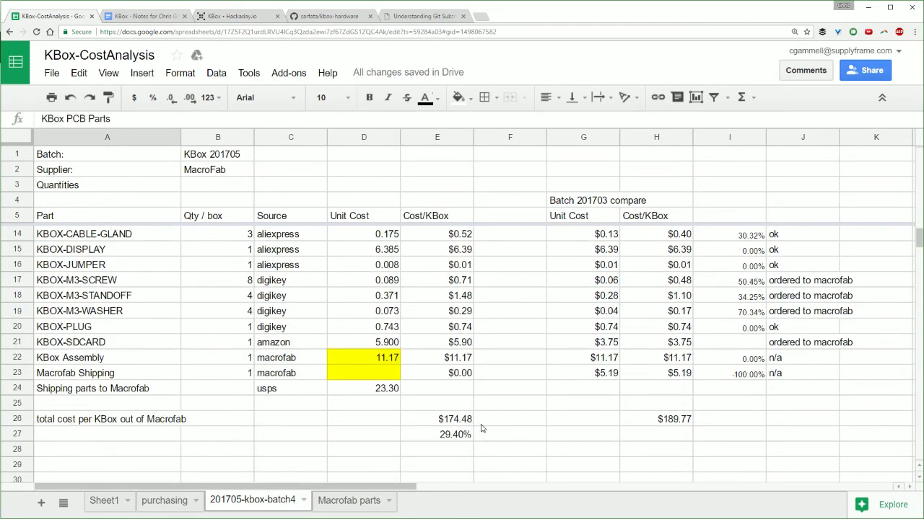